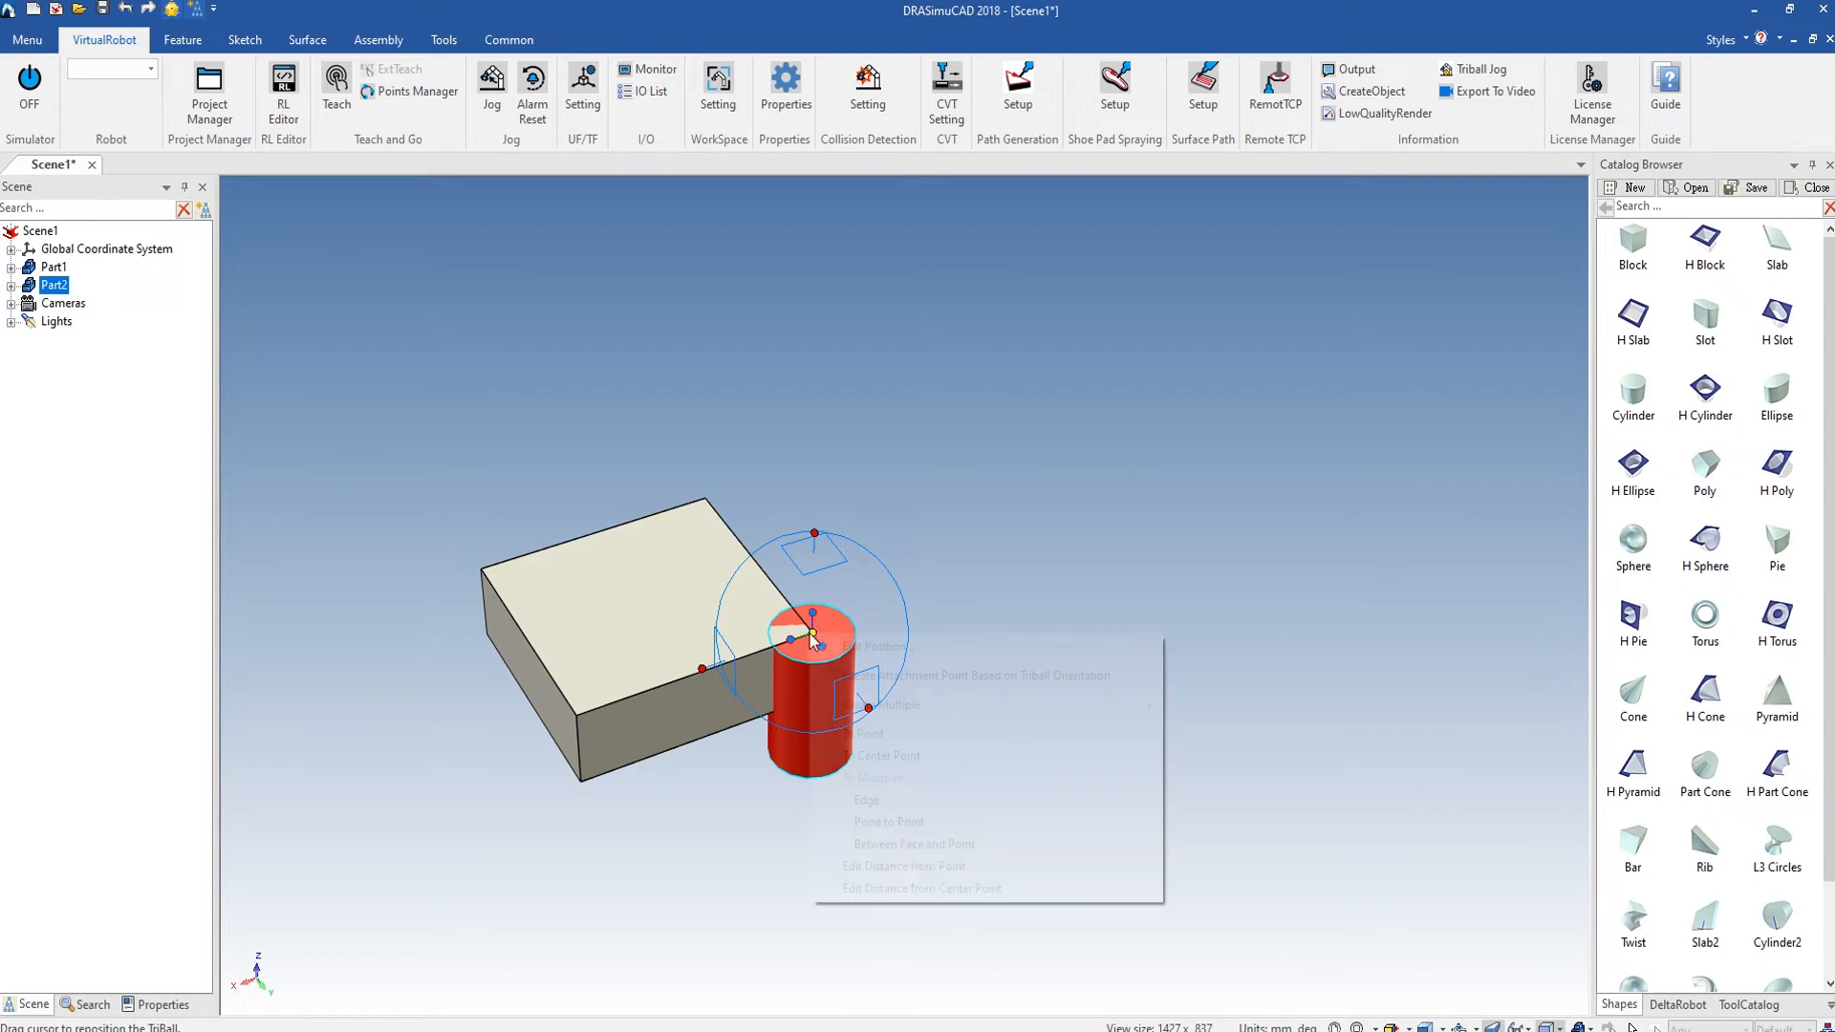
Snap the red cylinder's top centre to the block's left top corner, and pull it about 58 mm away along one TriBall axis.
click(865, 734)
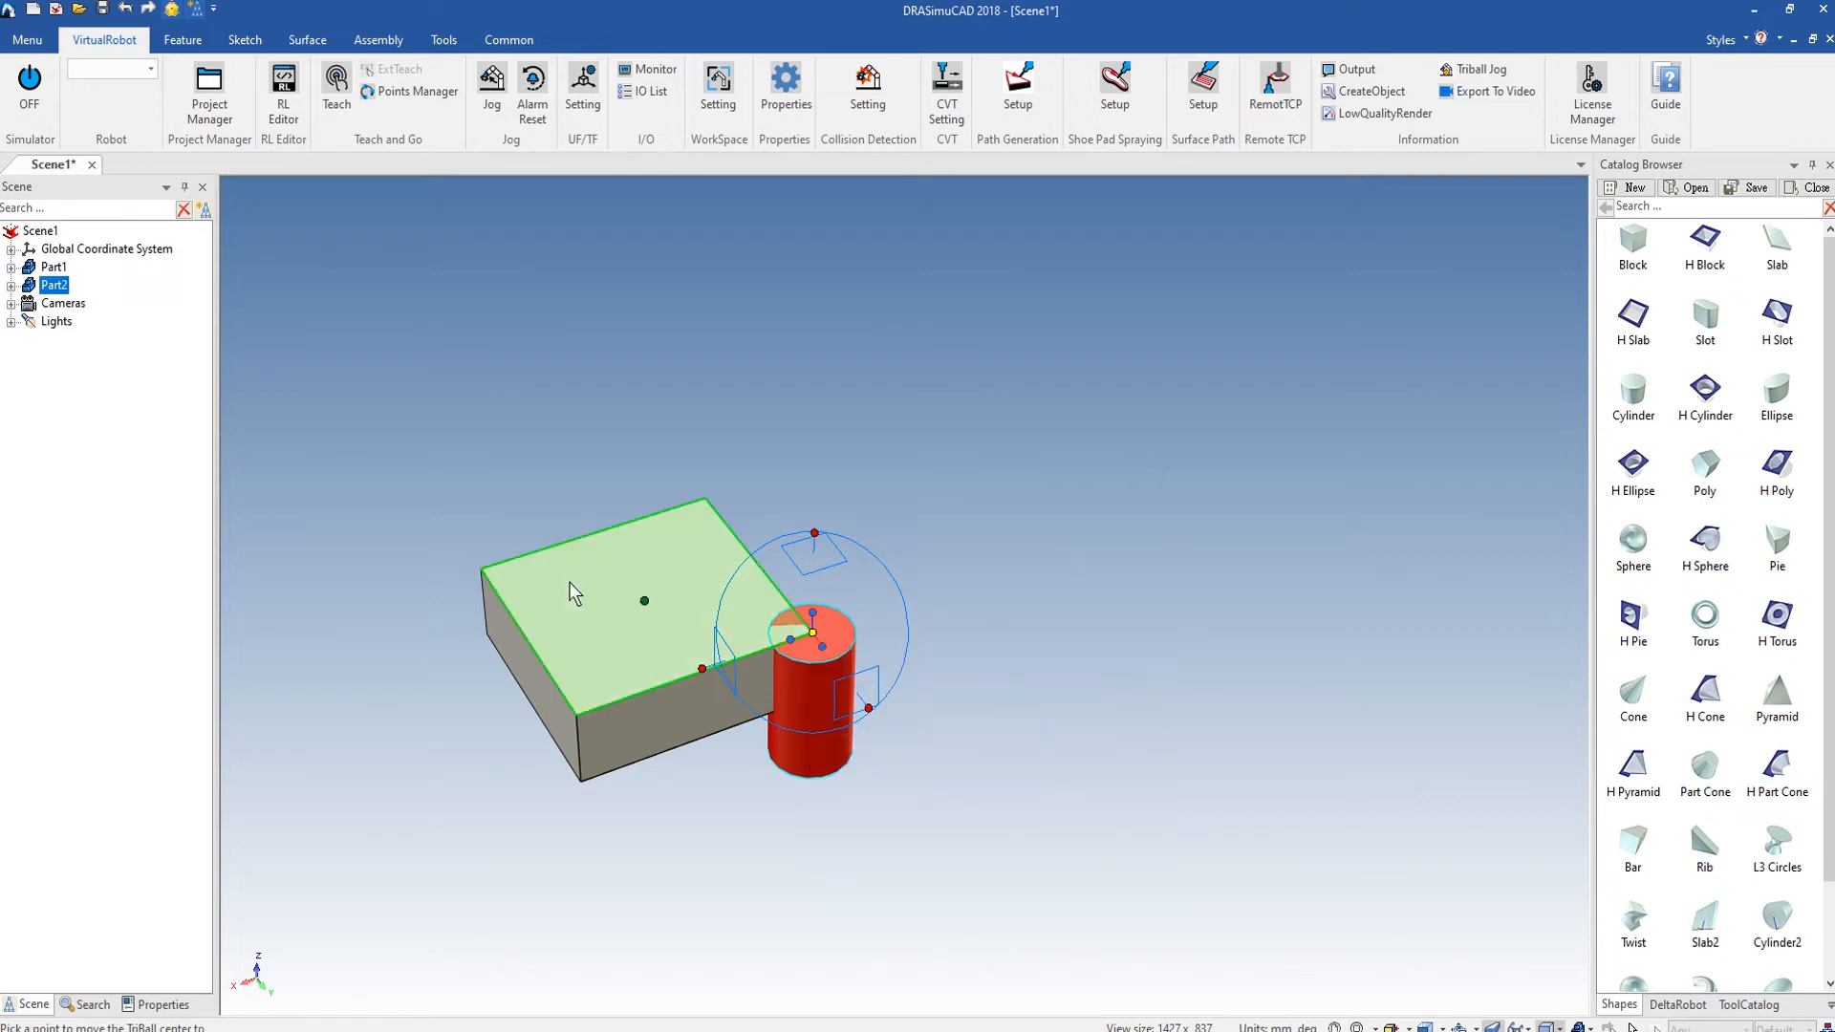
click(484, 570)
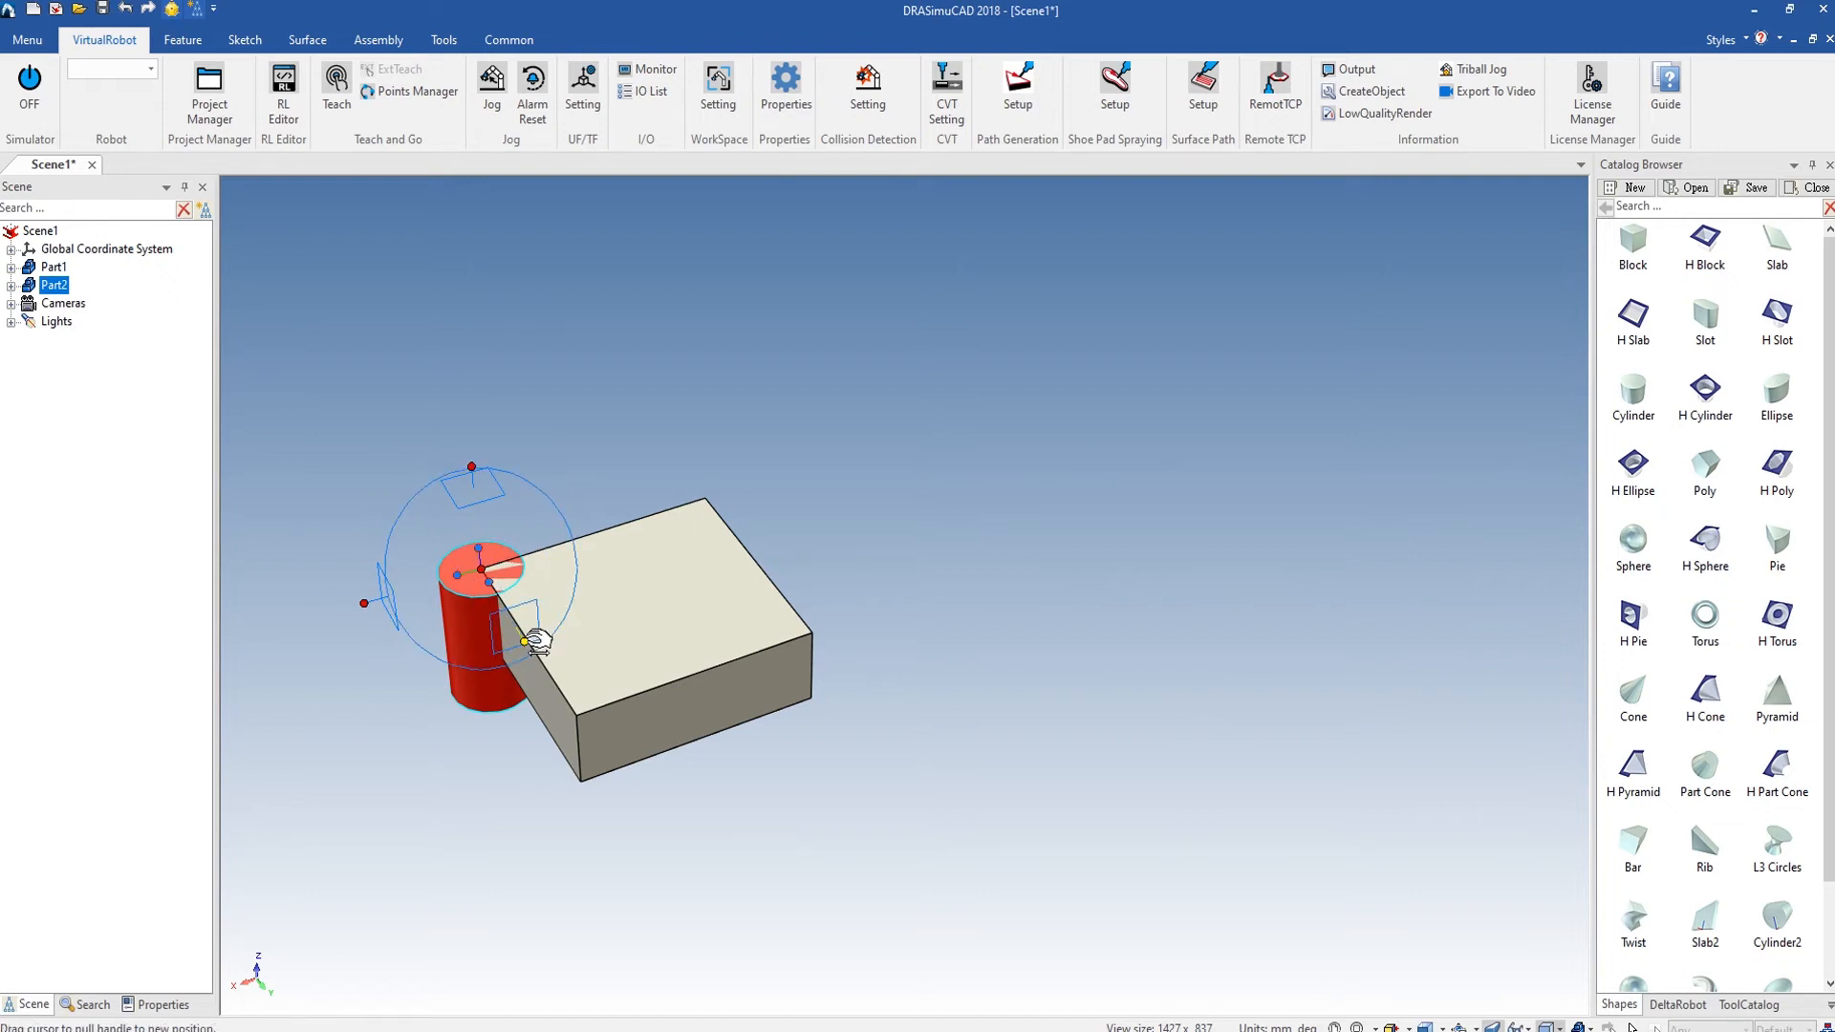
drag(524, 641, 484, 575)
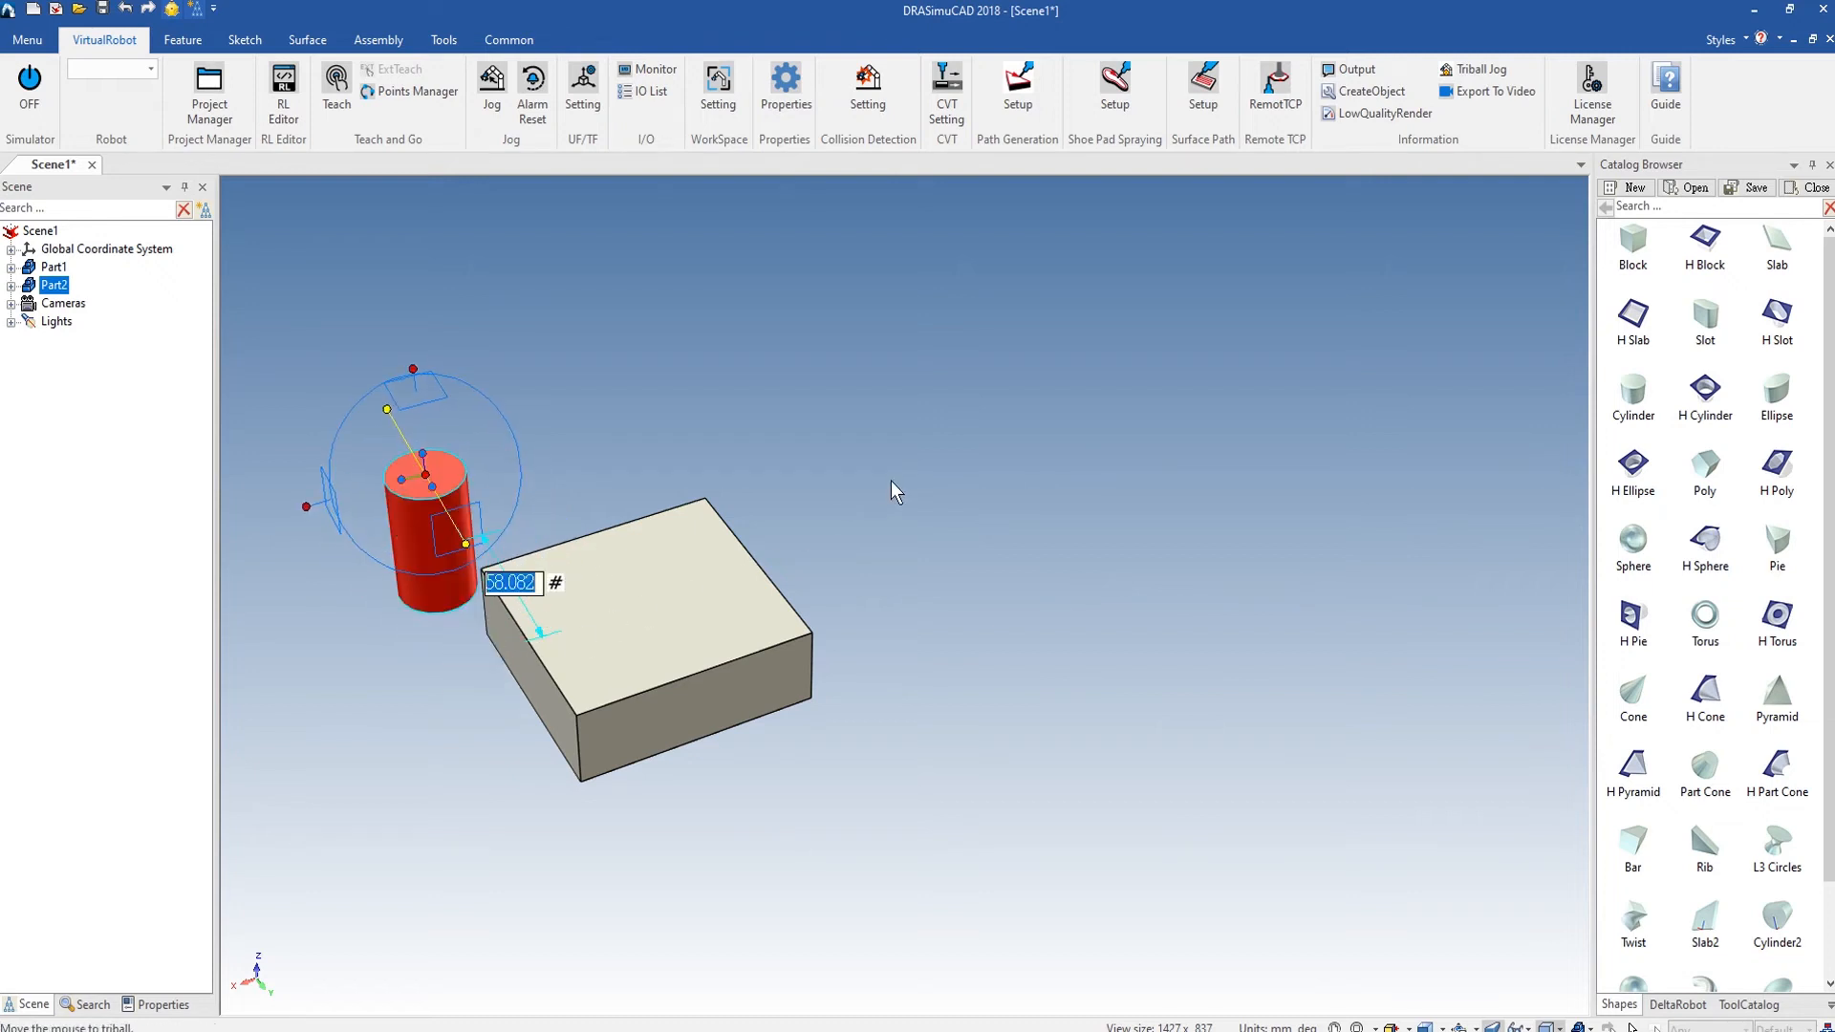
click(172, 9)
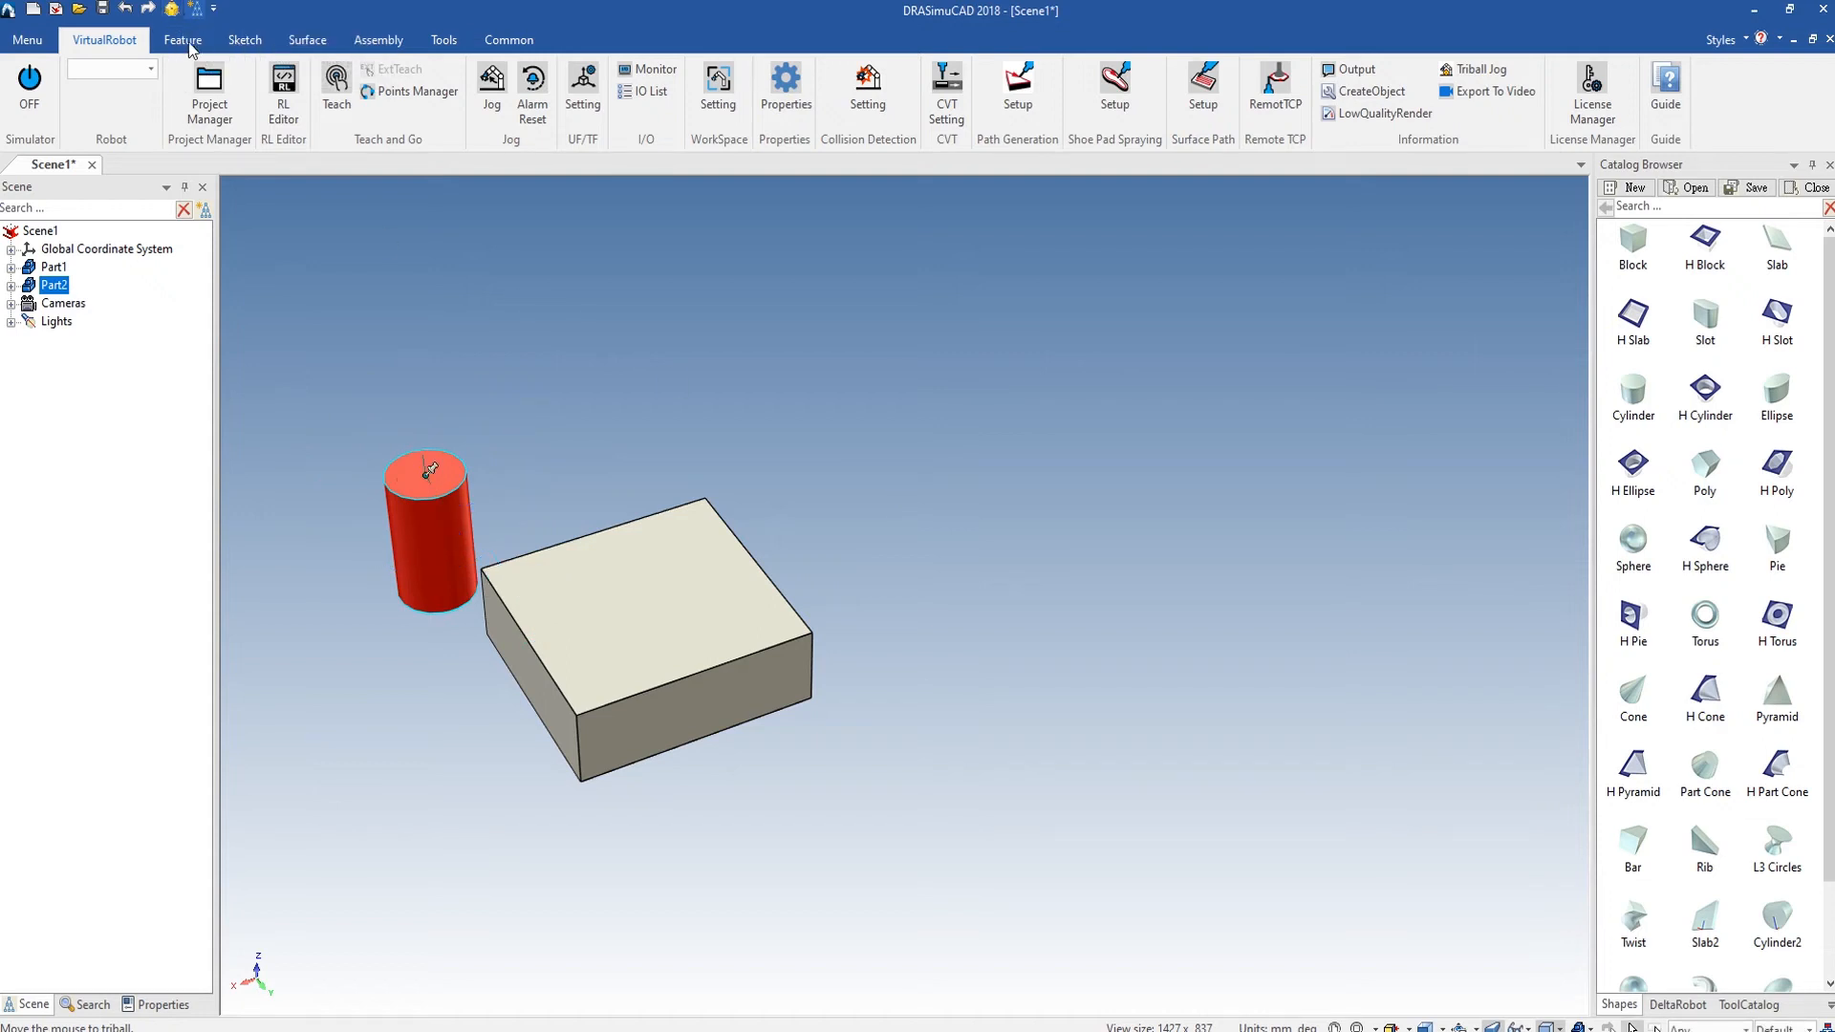
Relocate only the TriBall of the red cylinder to the centre of the cylinder's bottom face, leaving the cylinder in place.
click(430, 479)
click(174, 13)
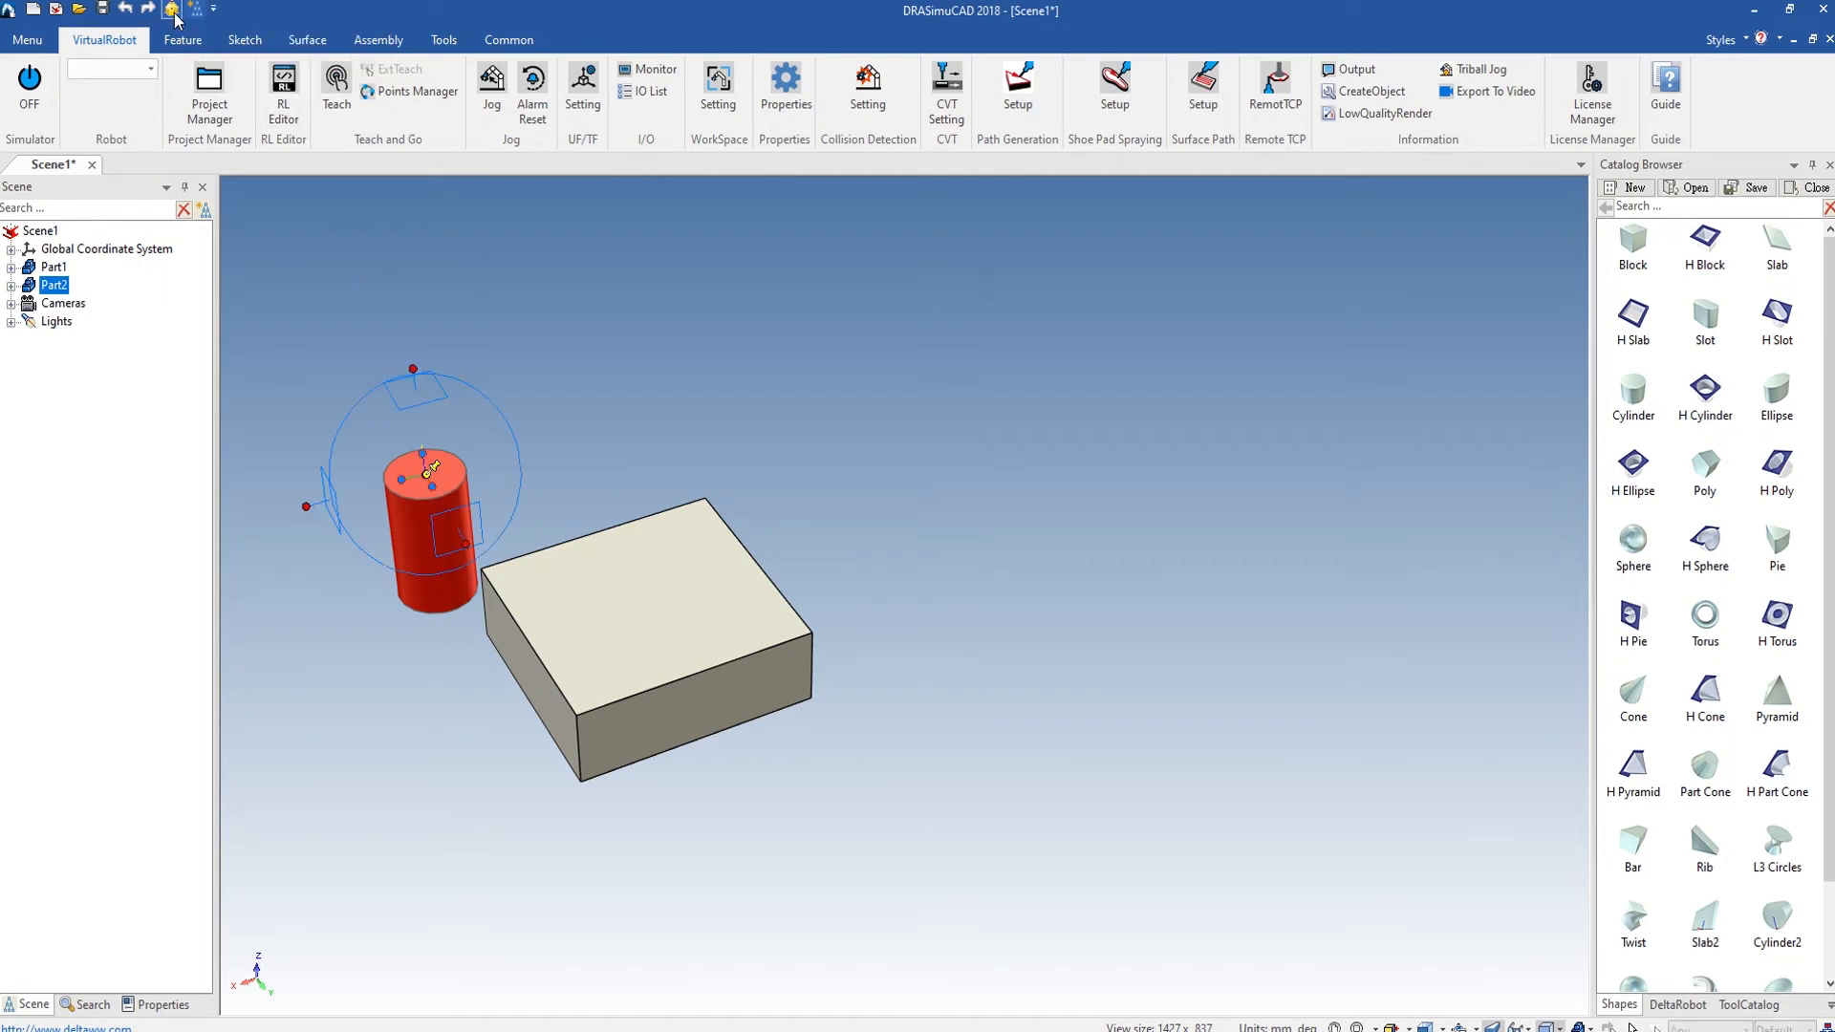
right_click(435, 474)
click(479, 575)
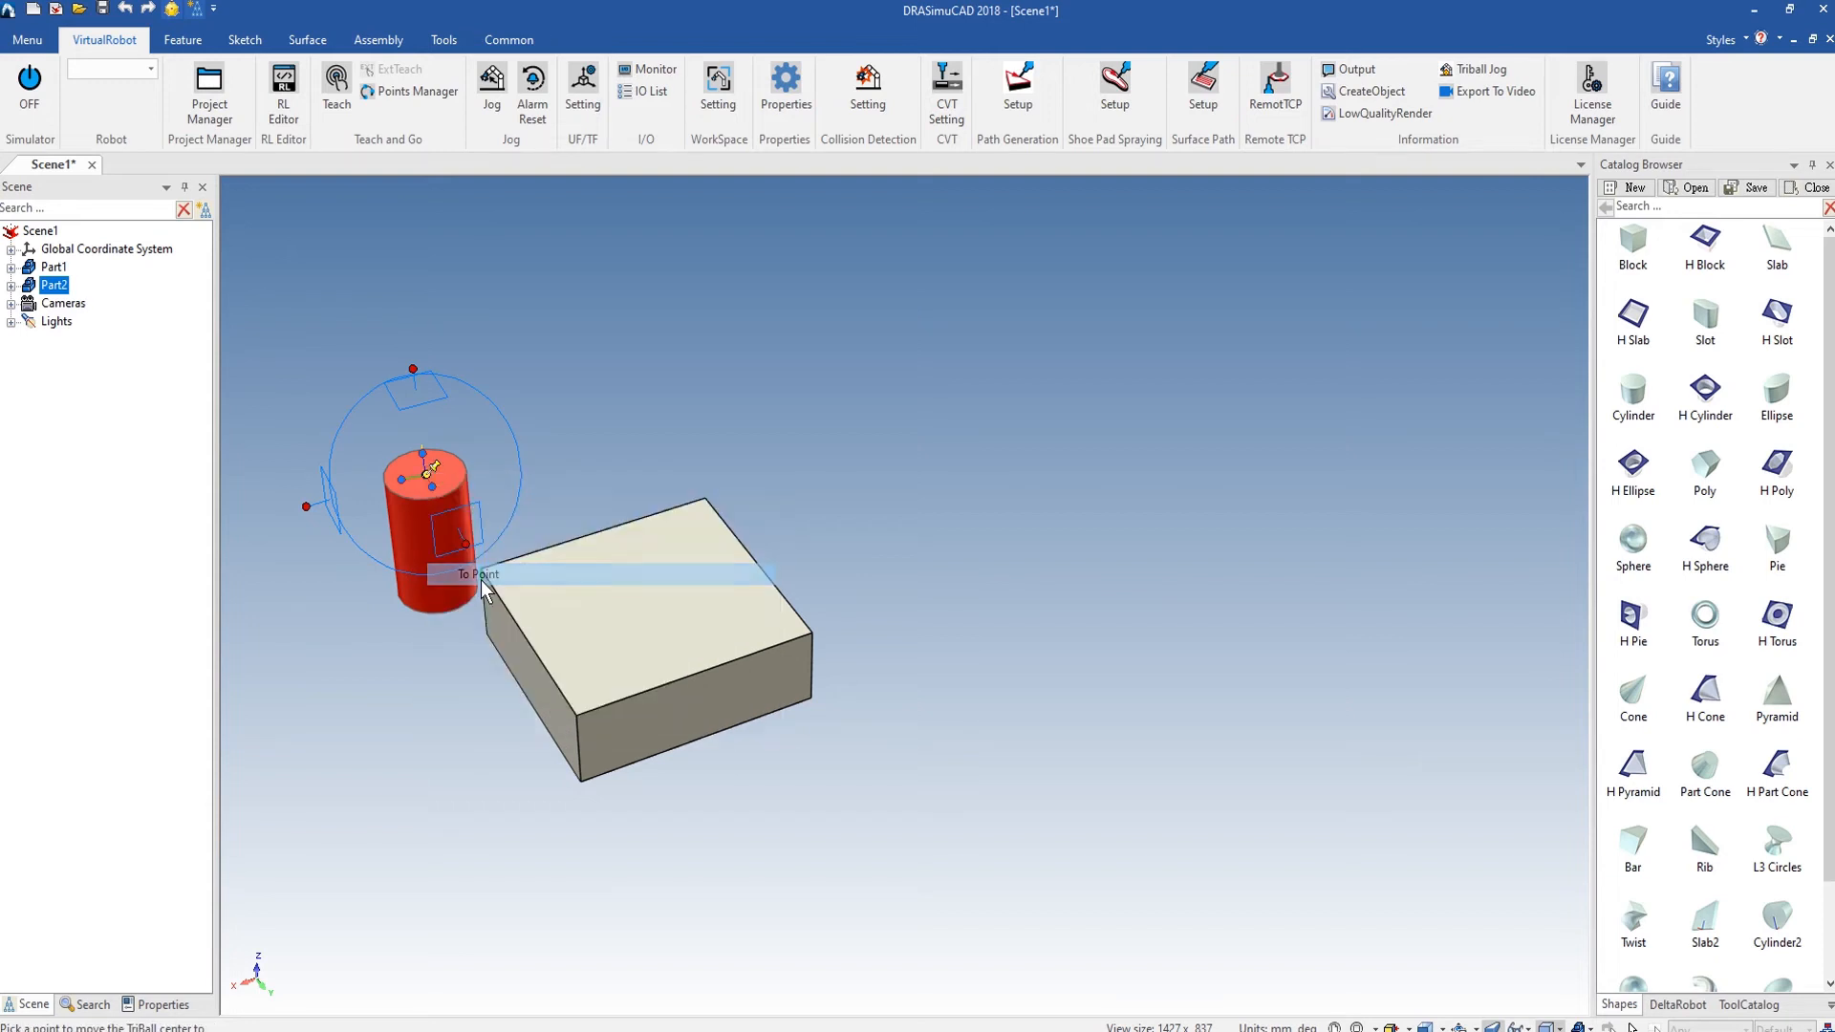
click(452, 609)
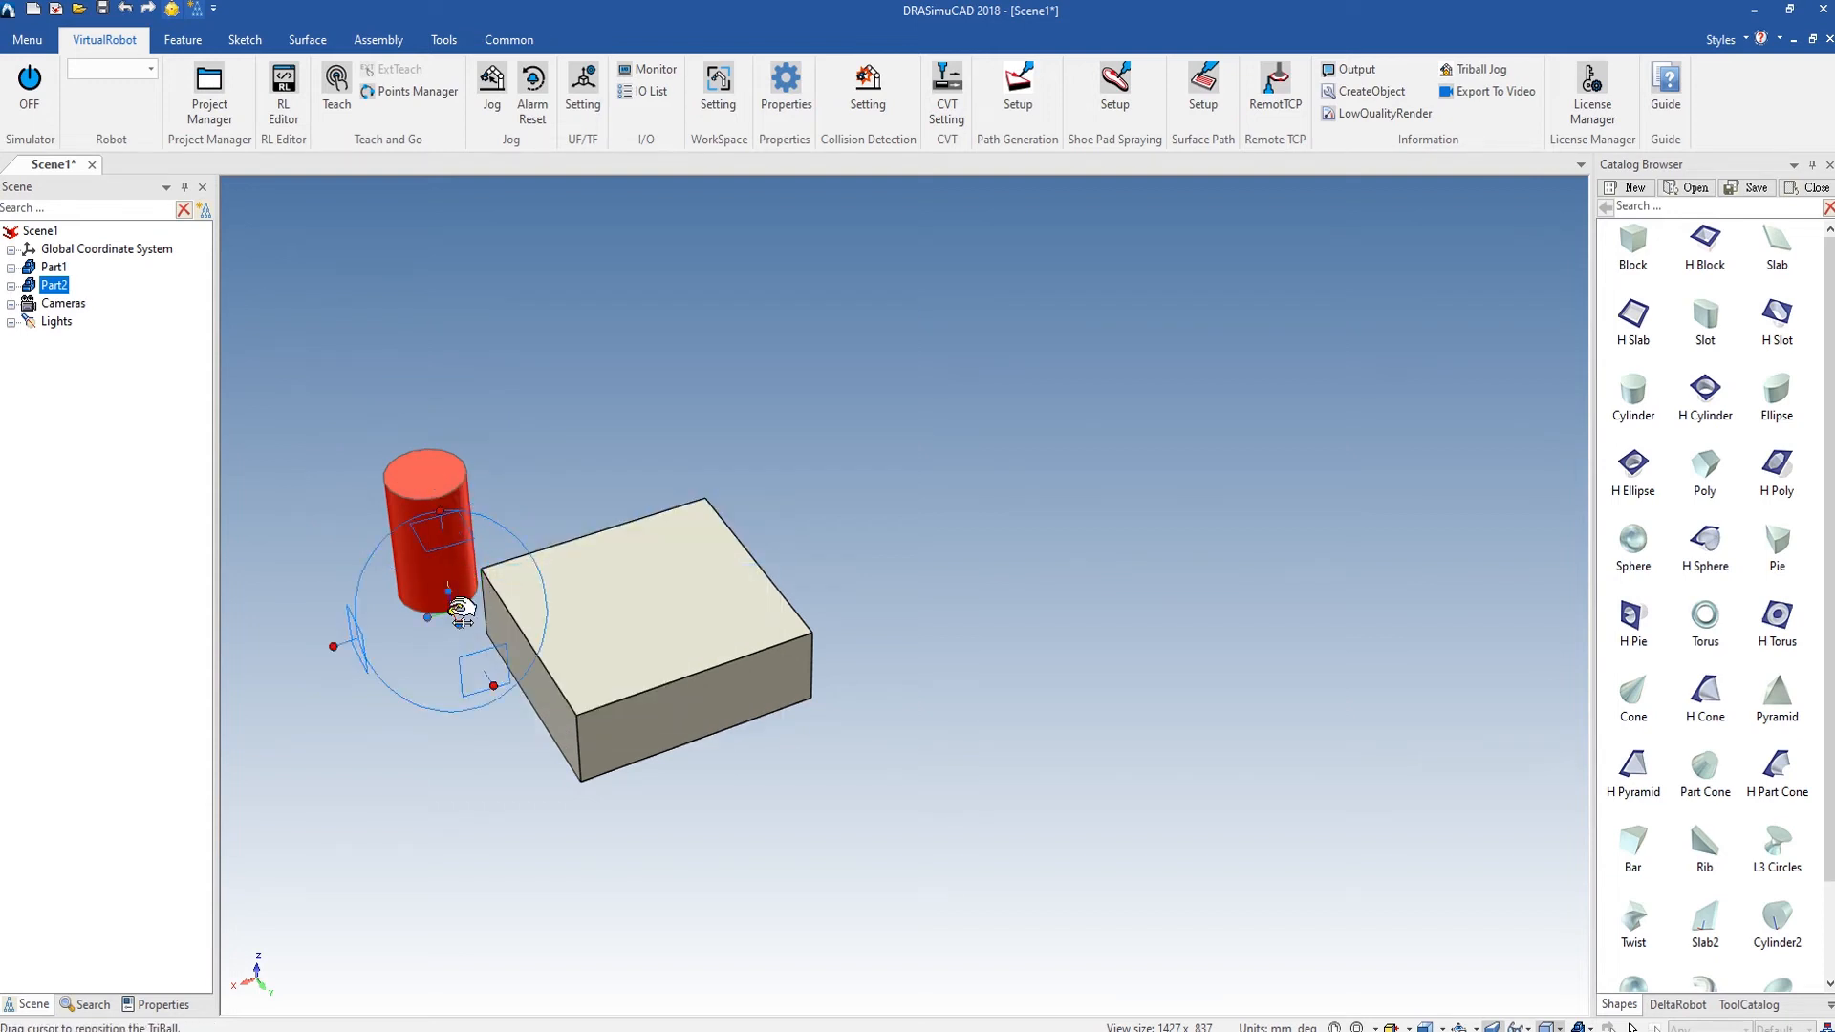
click(173, 11)
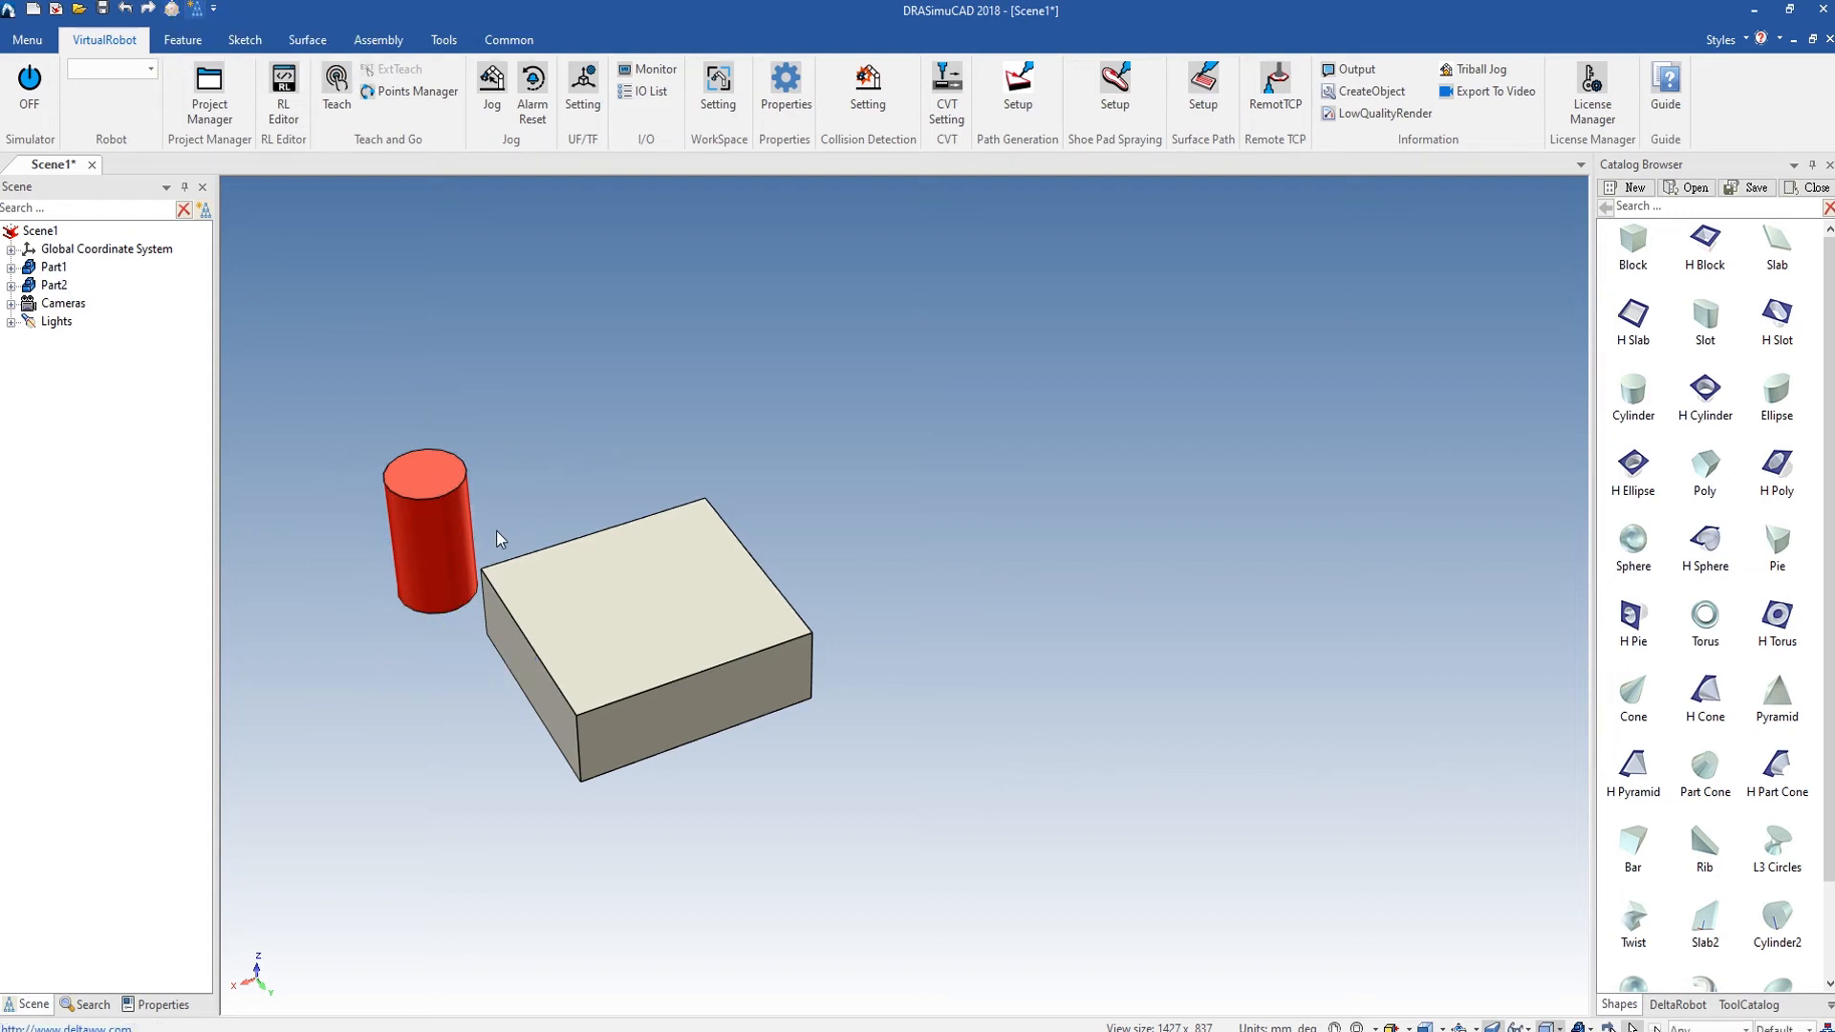
Move the red cylinder with the TriBall's To Point option so its bottom centre sits on the block's right top corner.
click(455, 537)
click(173, 11)
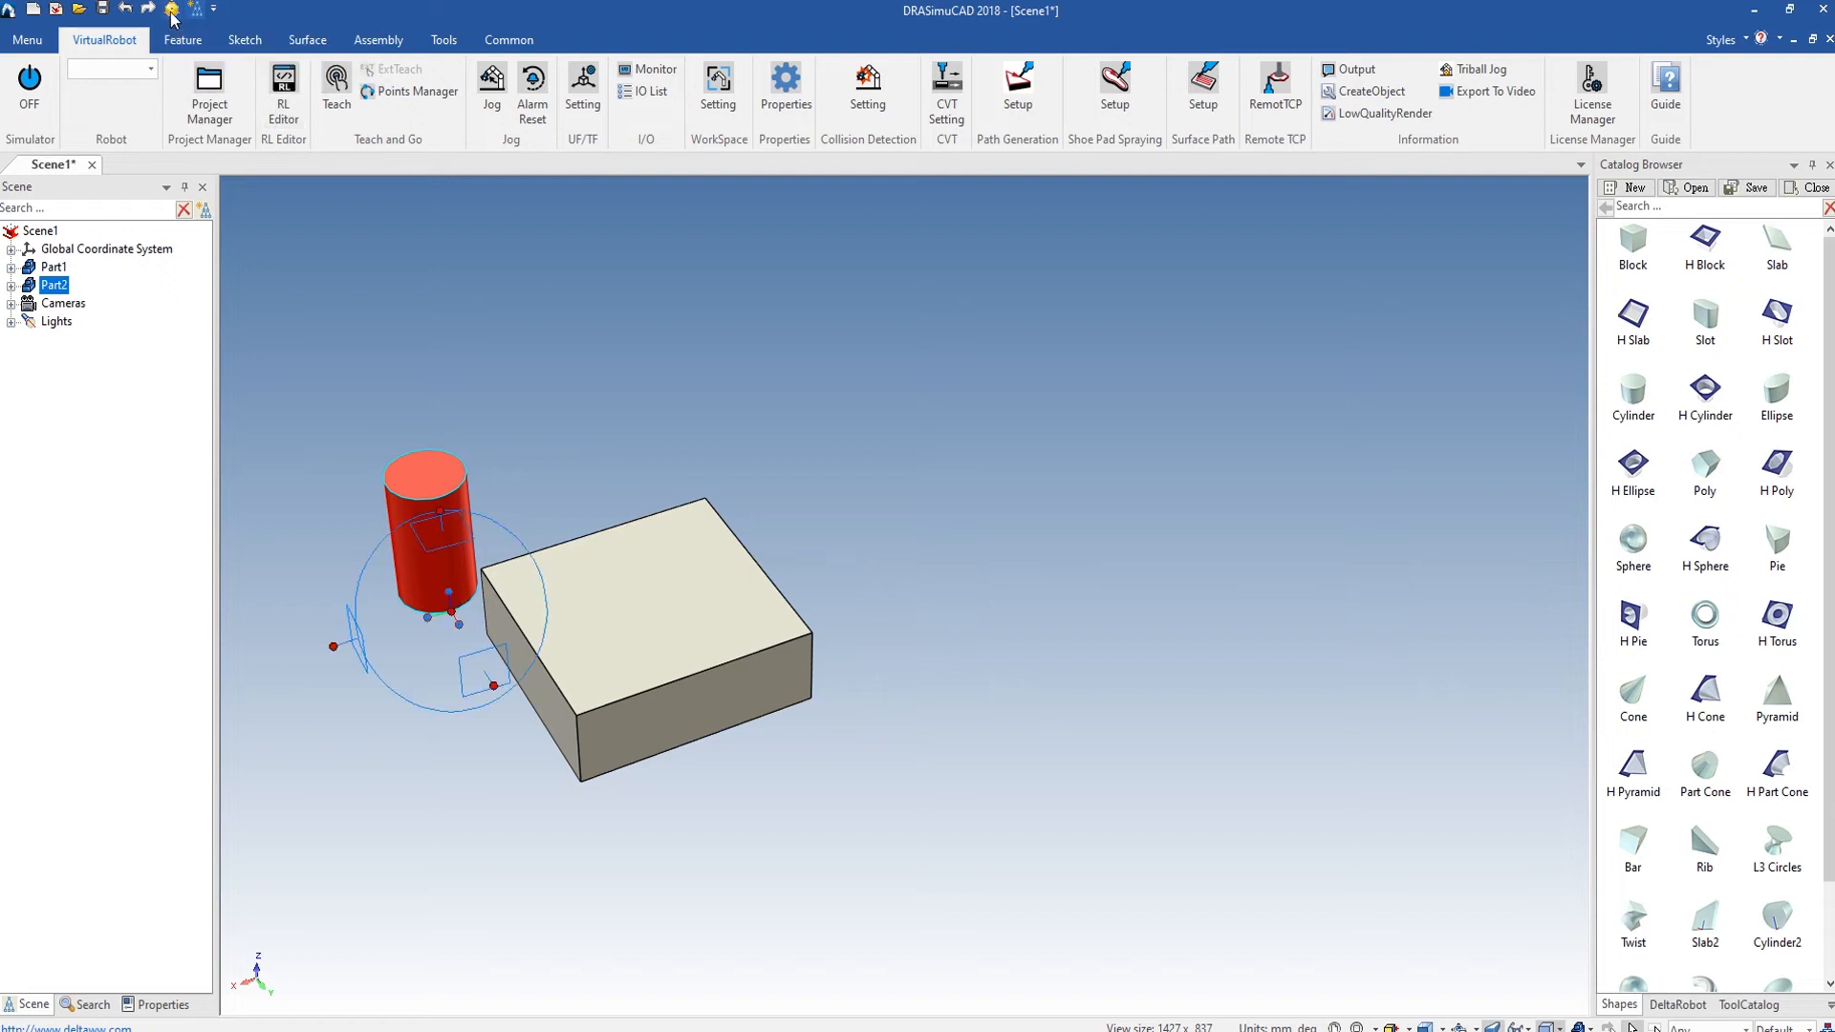
right_click(452, 611)
click(505, 712)
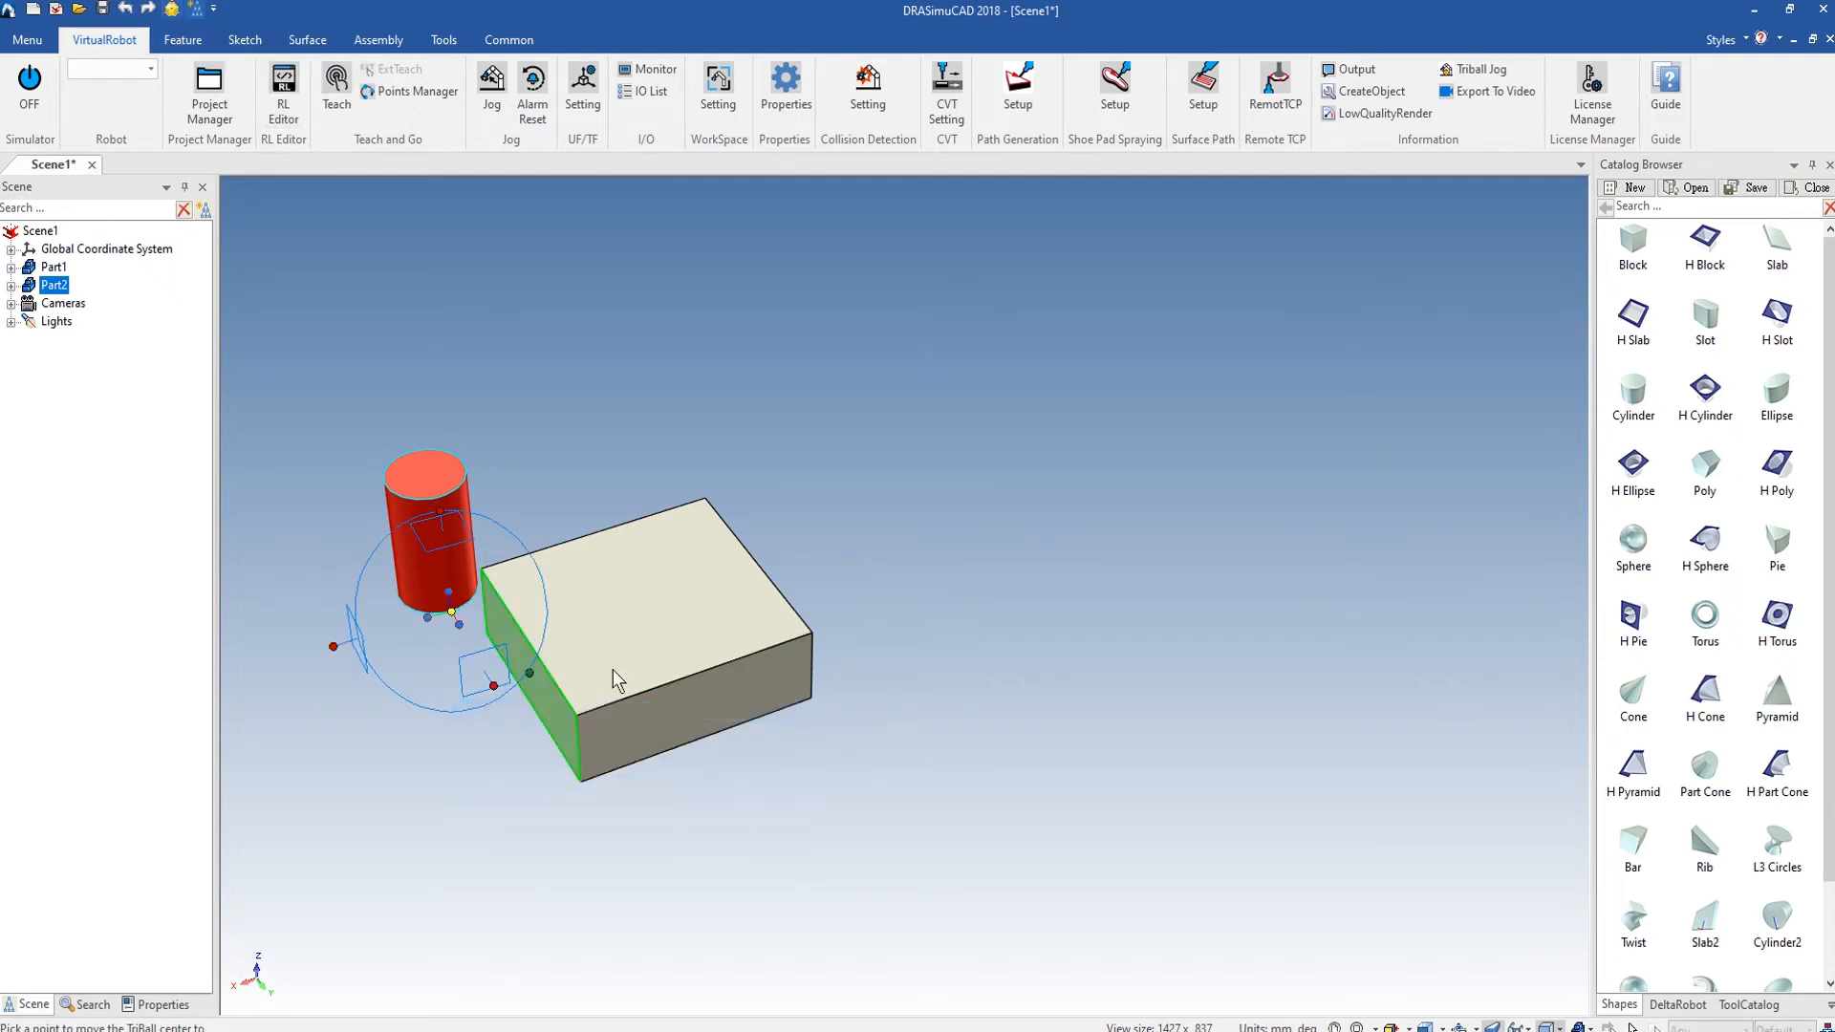
click(813, 632)
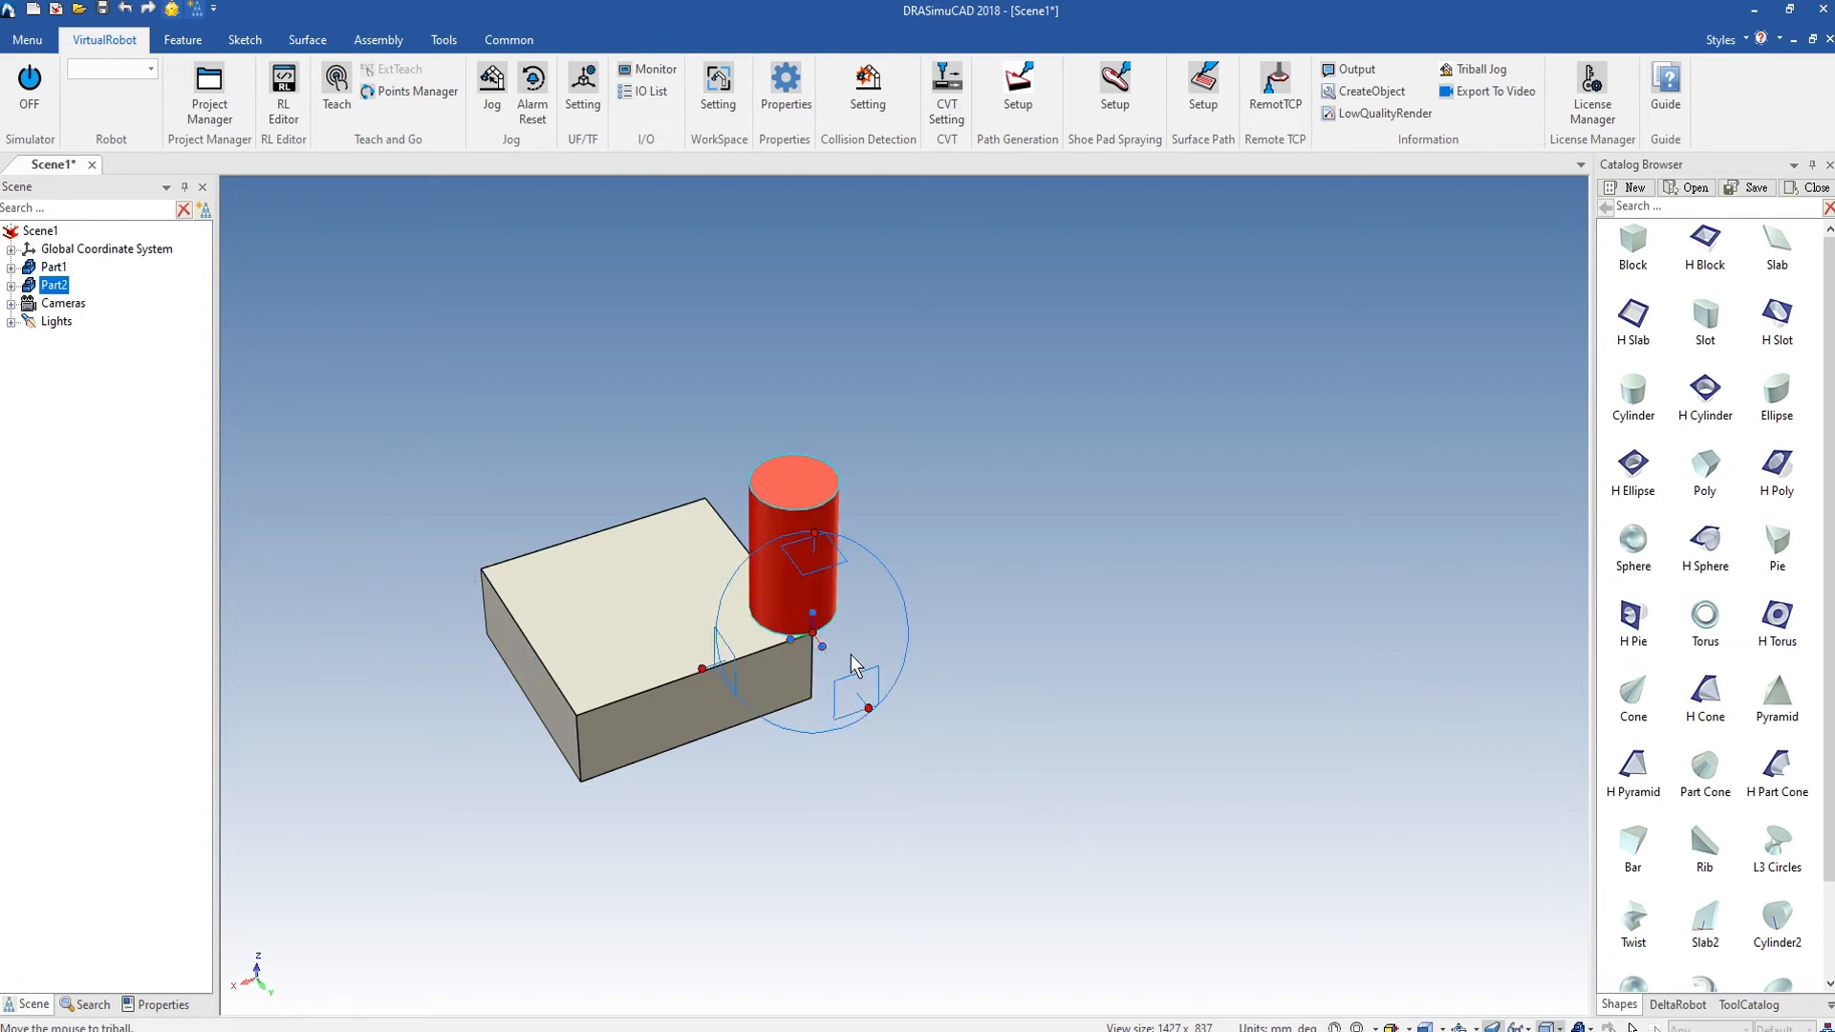
Move the red cylinder to the centre point of the block's top face with the TriBall's To Point option.
right_click(822, 635)
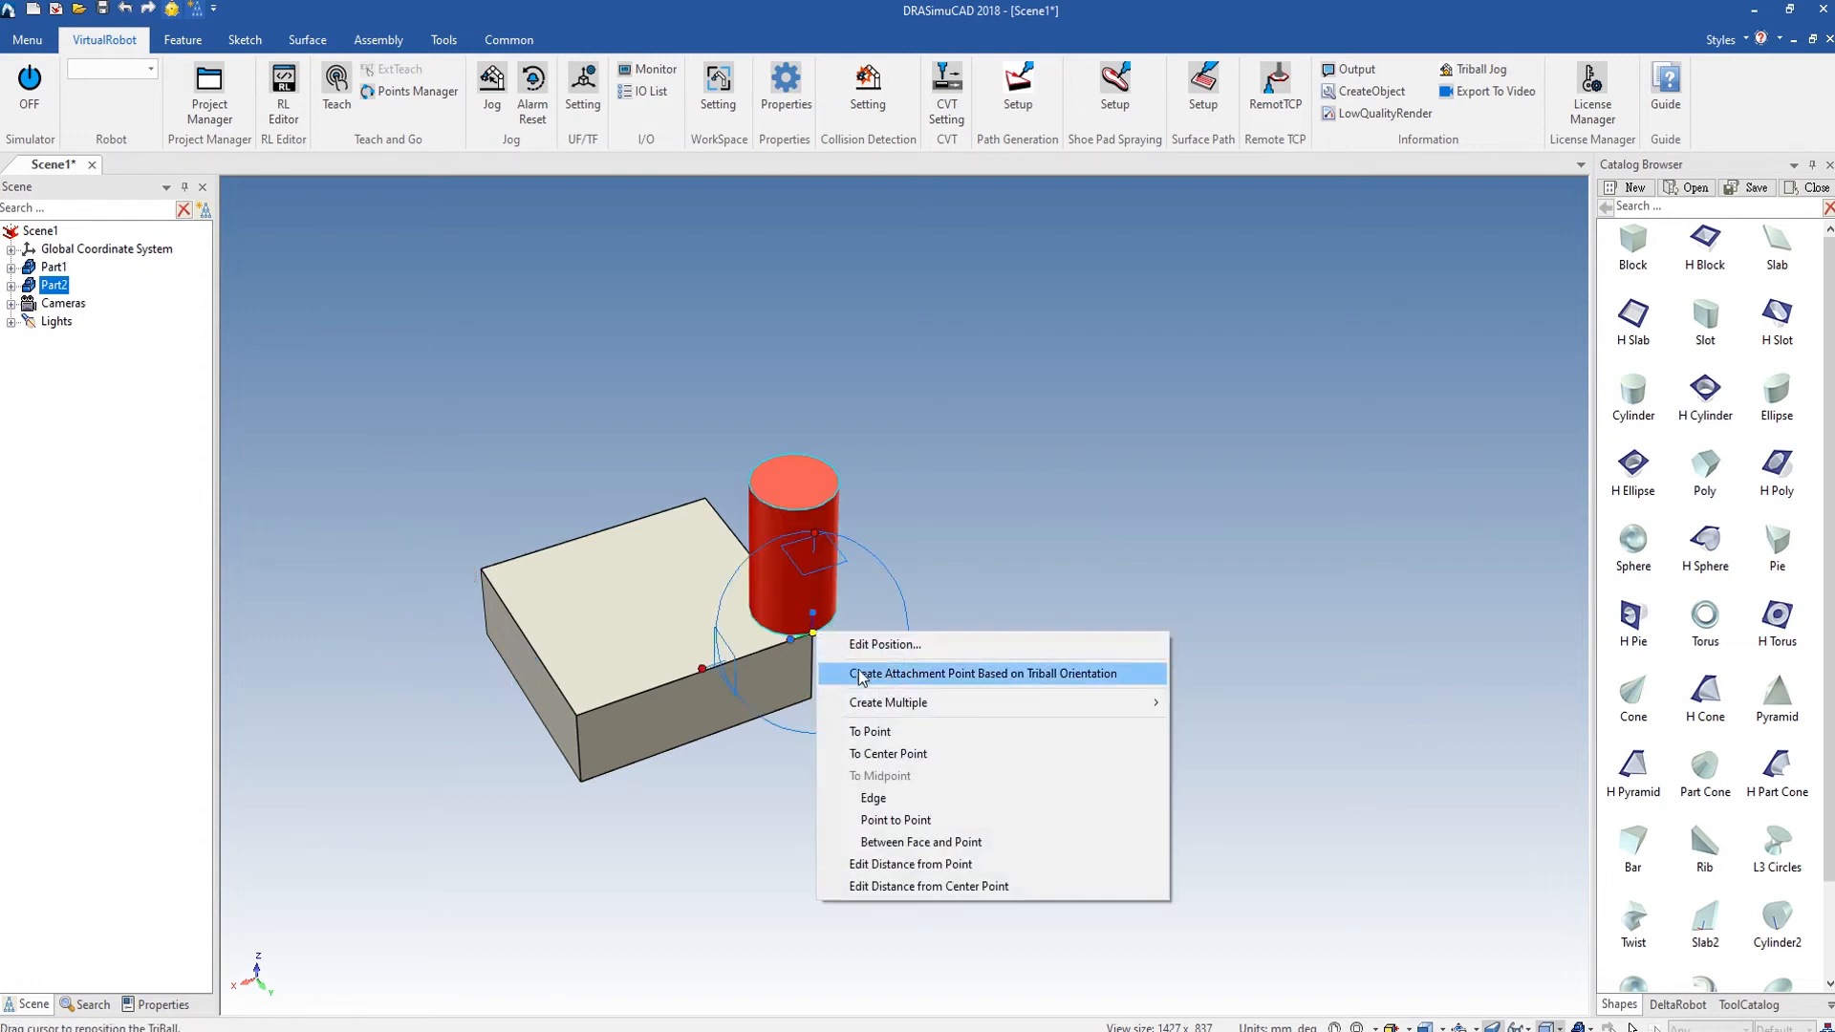
click(884, 728)
click(646, 602)
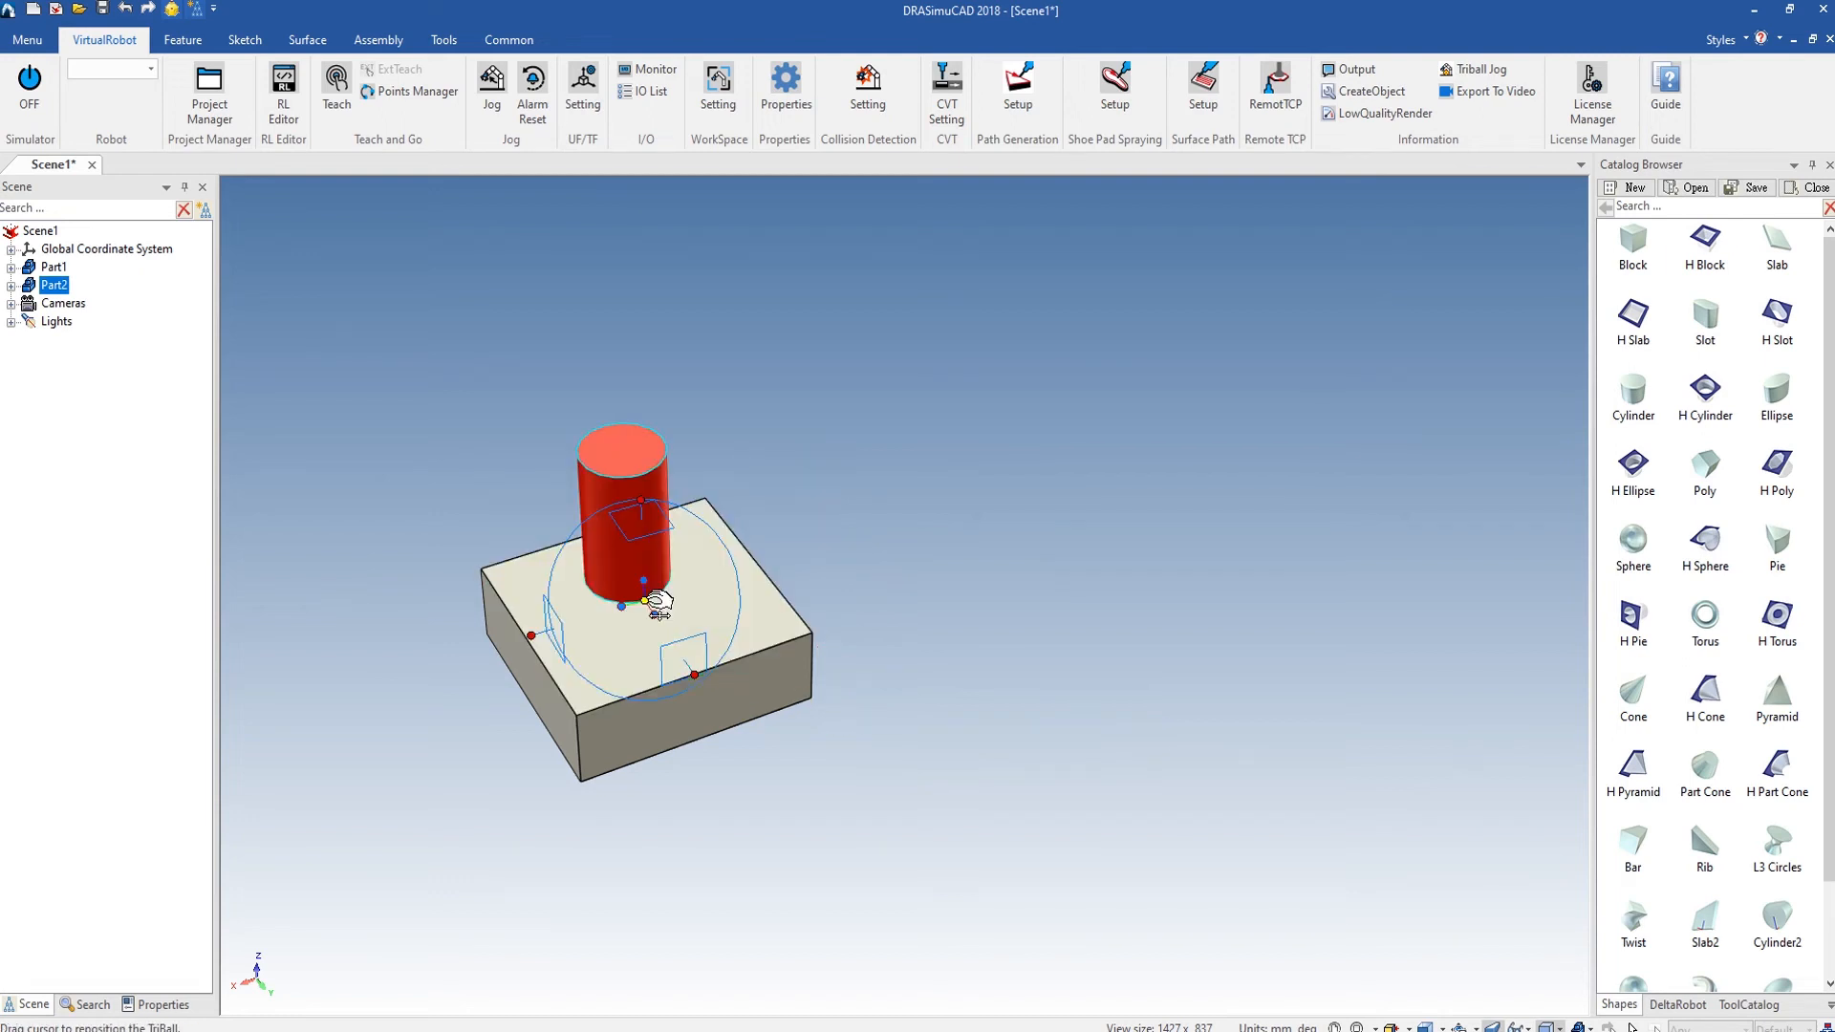
Move the red cylinder to the block's front top corner with To Point and leave the TriBall.
right_click(652, 601)
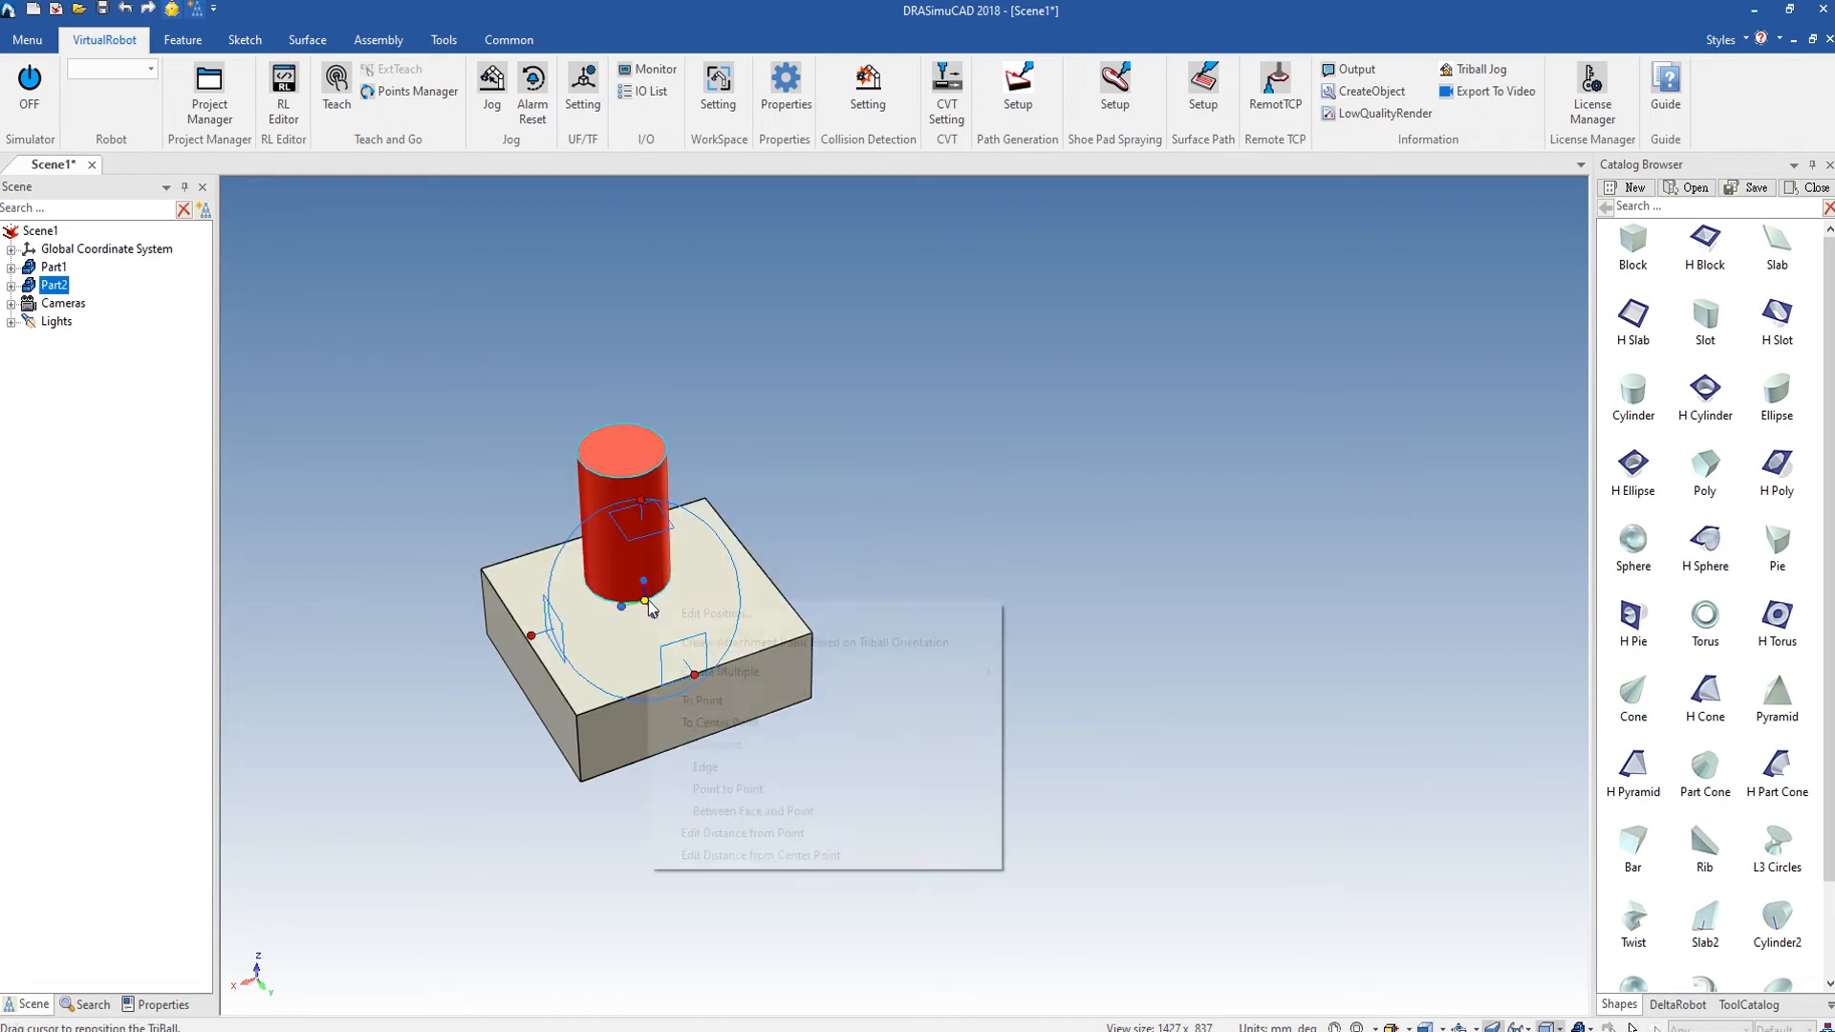
click(715, 694)
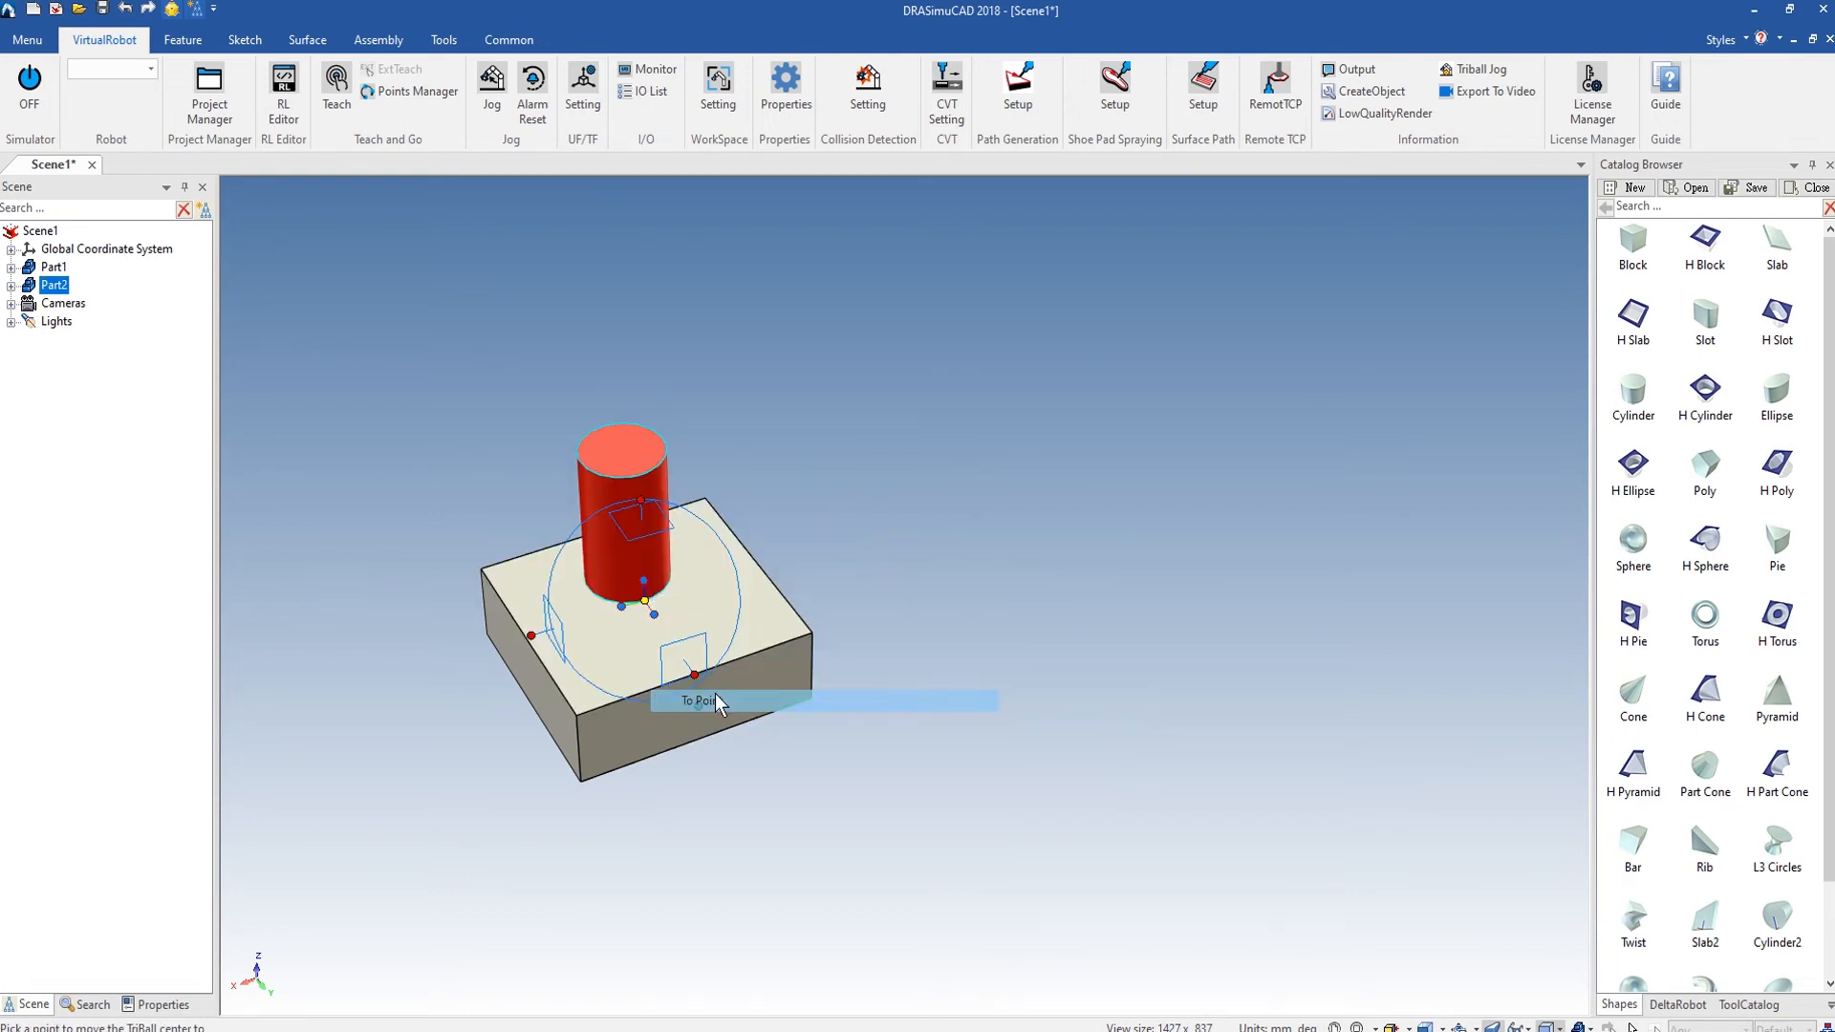
click(576, 713)
middle_drag(954, 520, 951, 528)
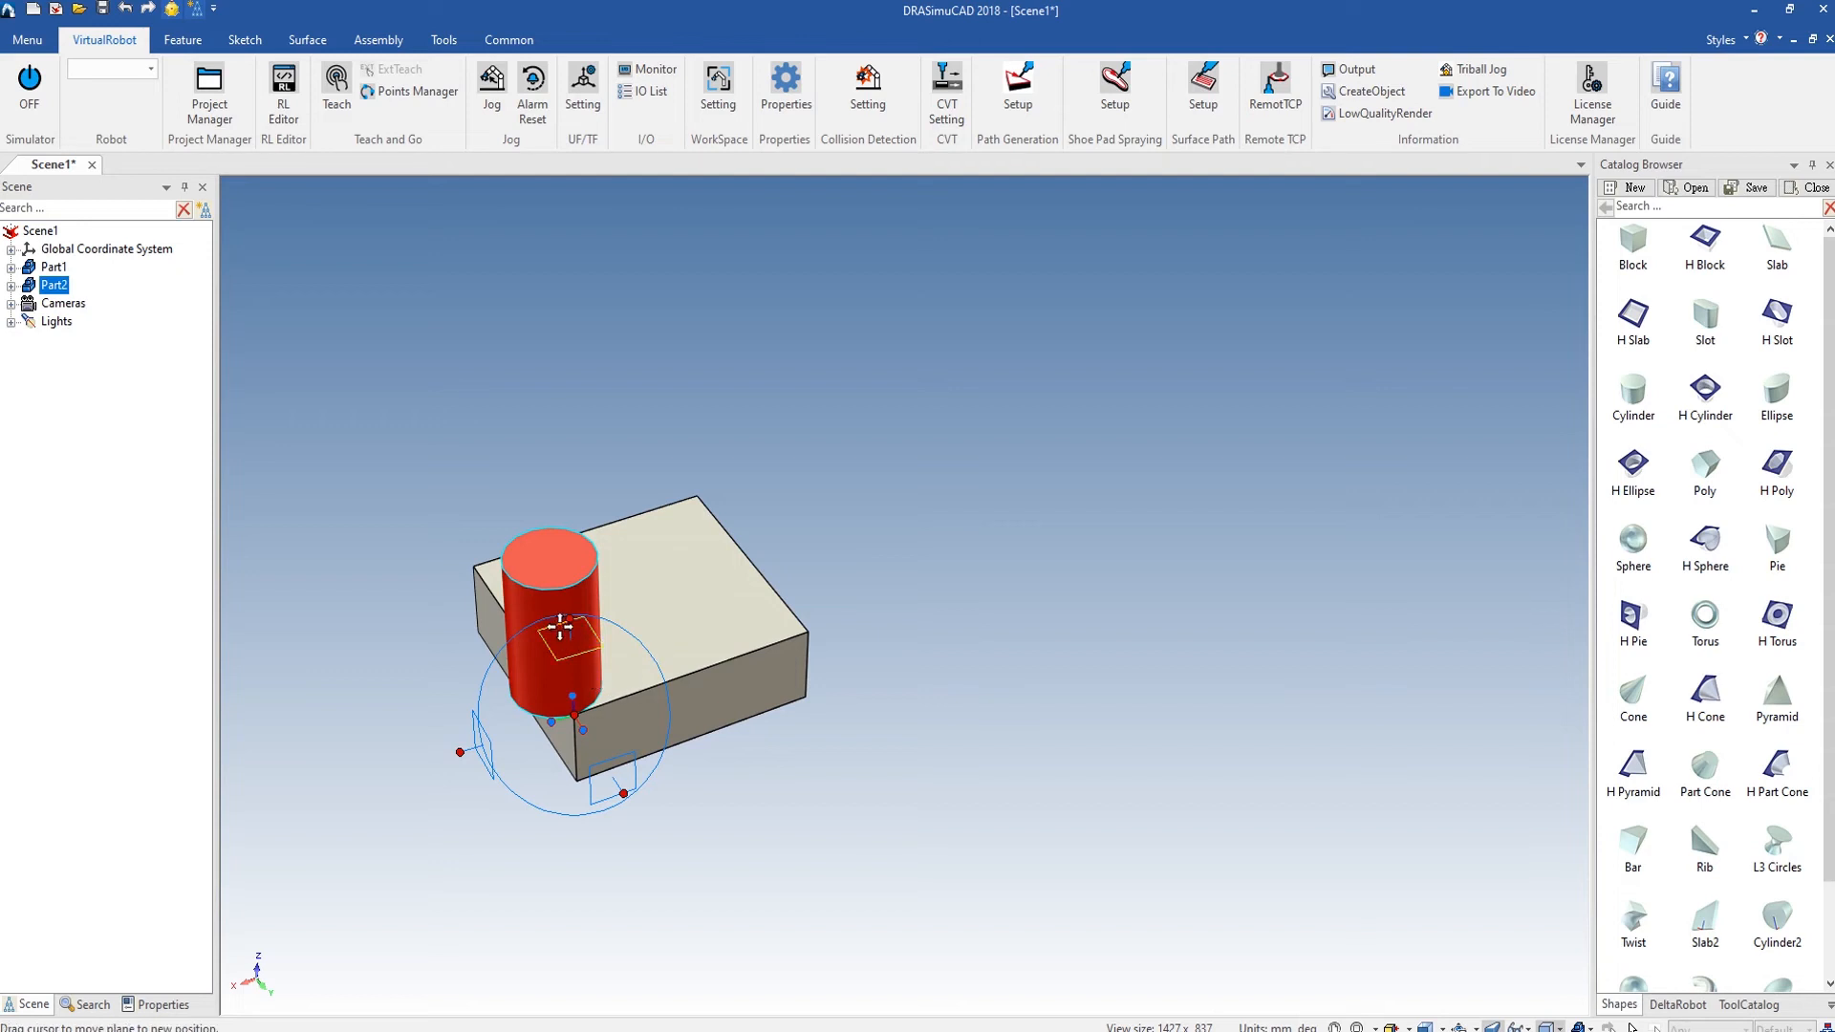
click(172, 10)
click(888, 468)
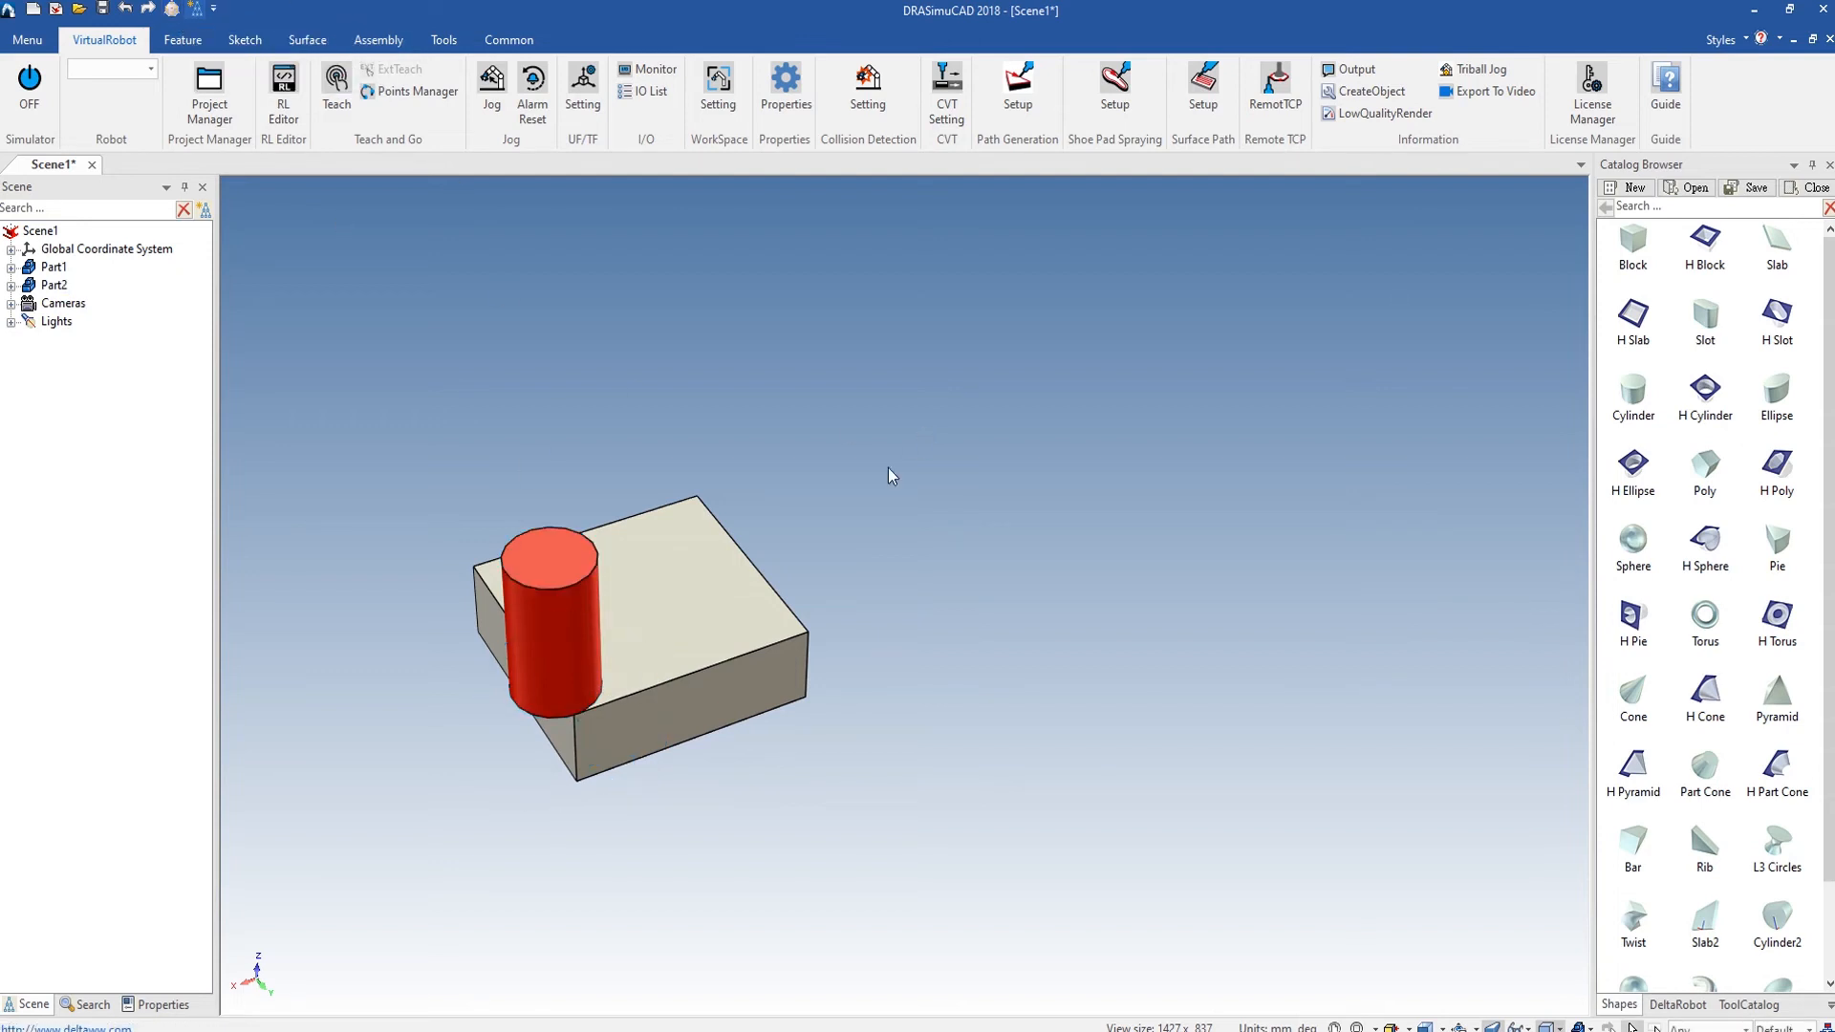
Relocate only the red cylinder's TriBall from its bottom face to the centre of its top face using To Point.
click(580, 710)
click(576, 668)
click(566, 669)
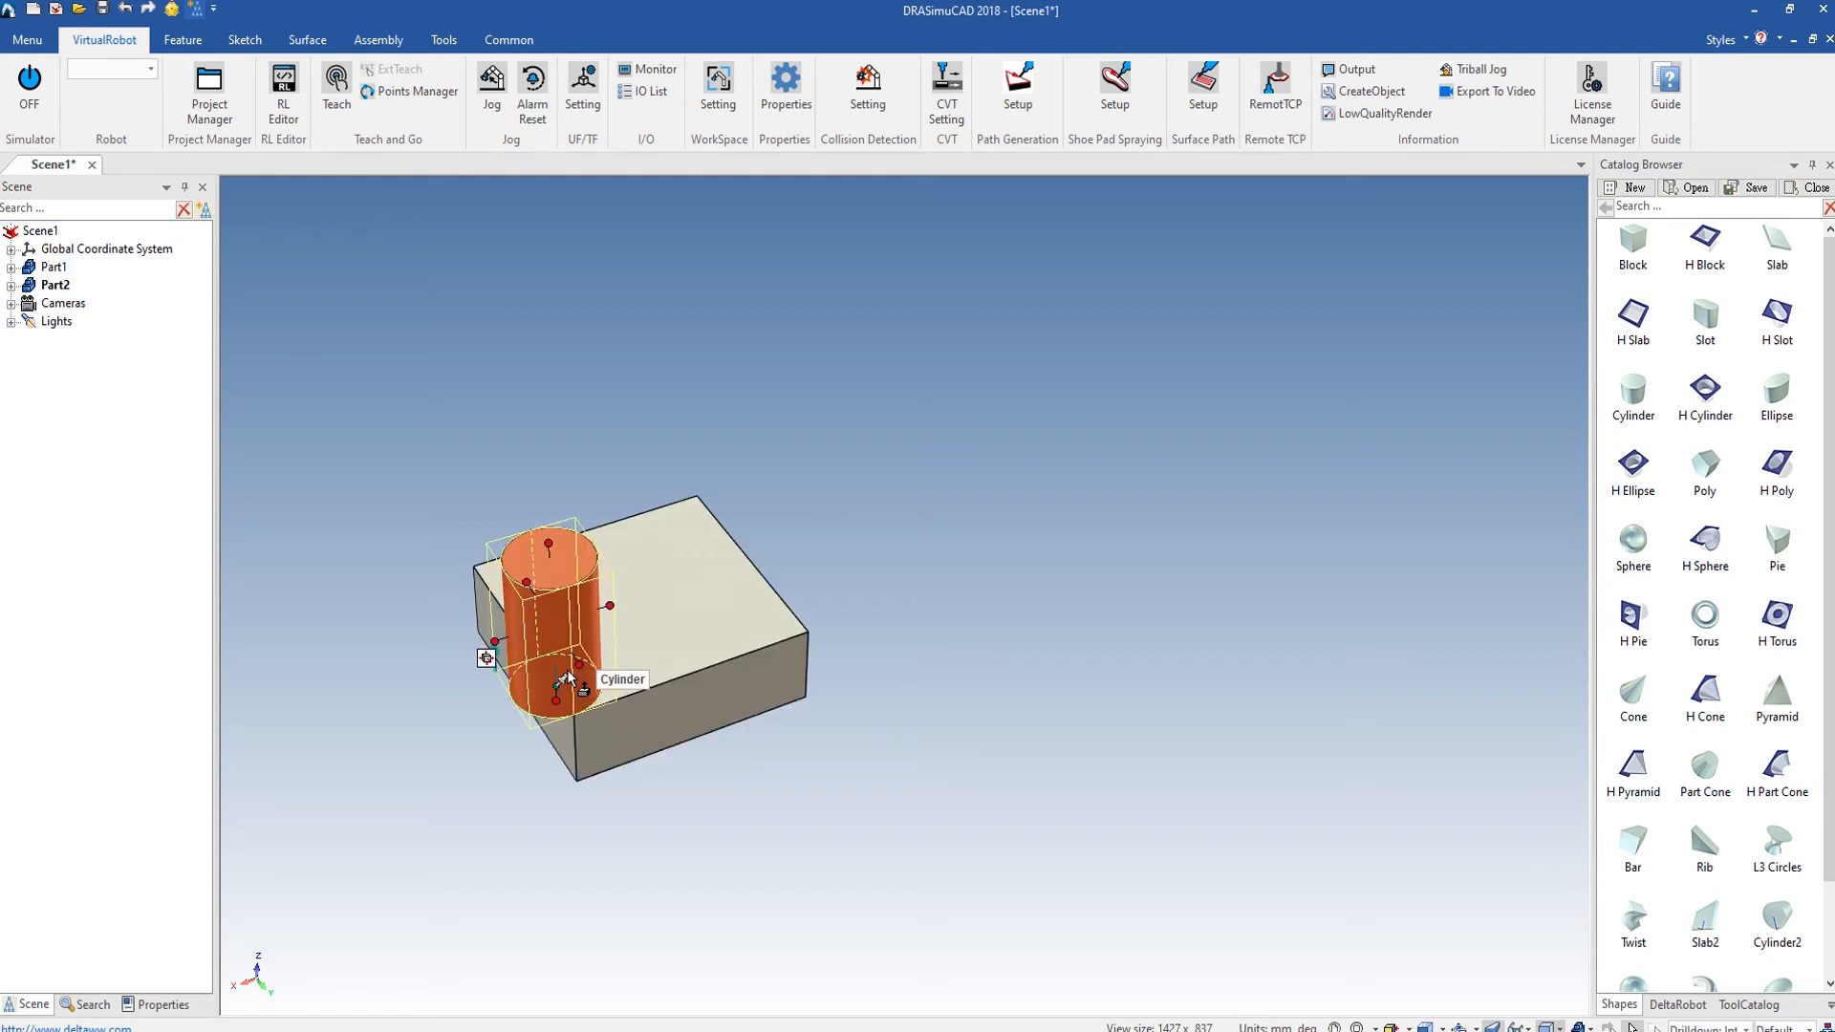
click(843, 694)
click(575, 644)
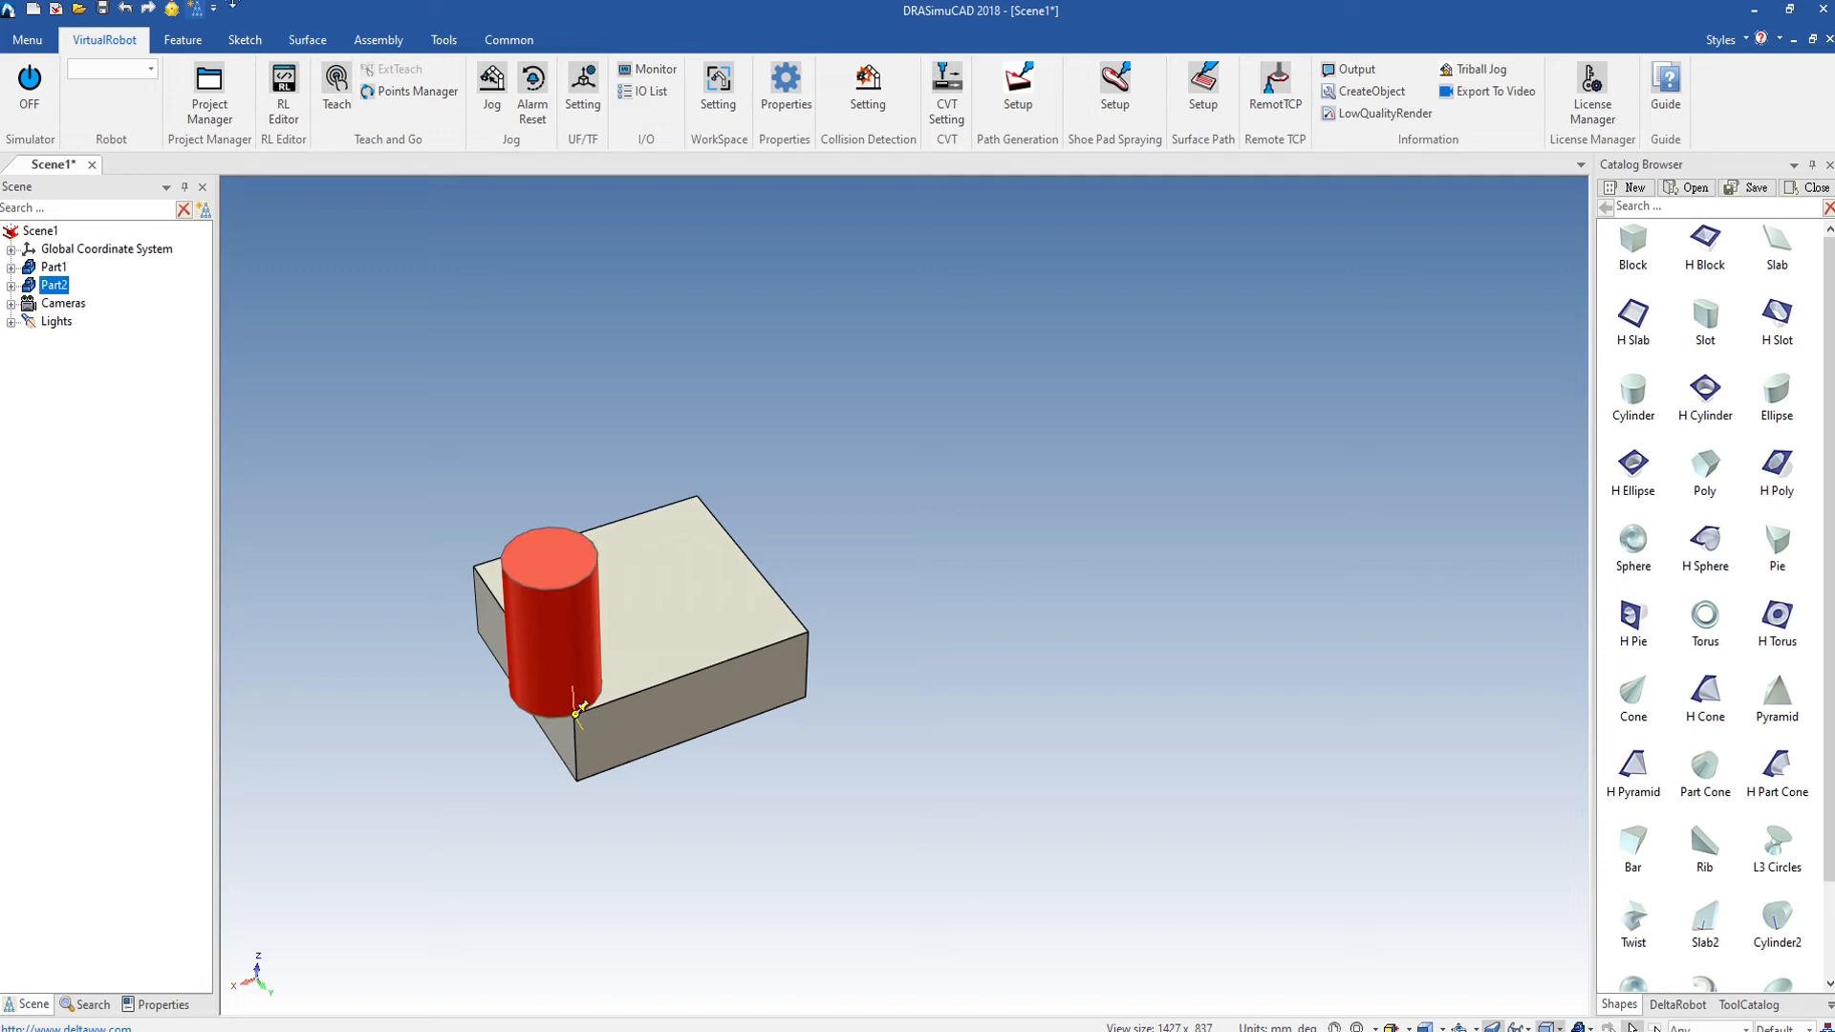
click(169, 11)
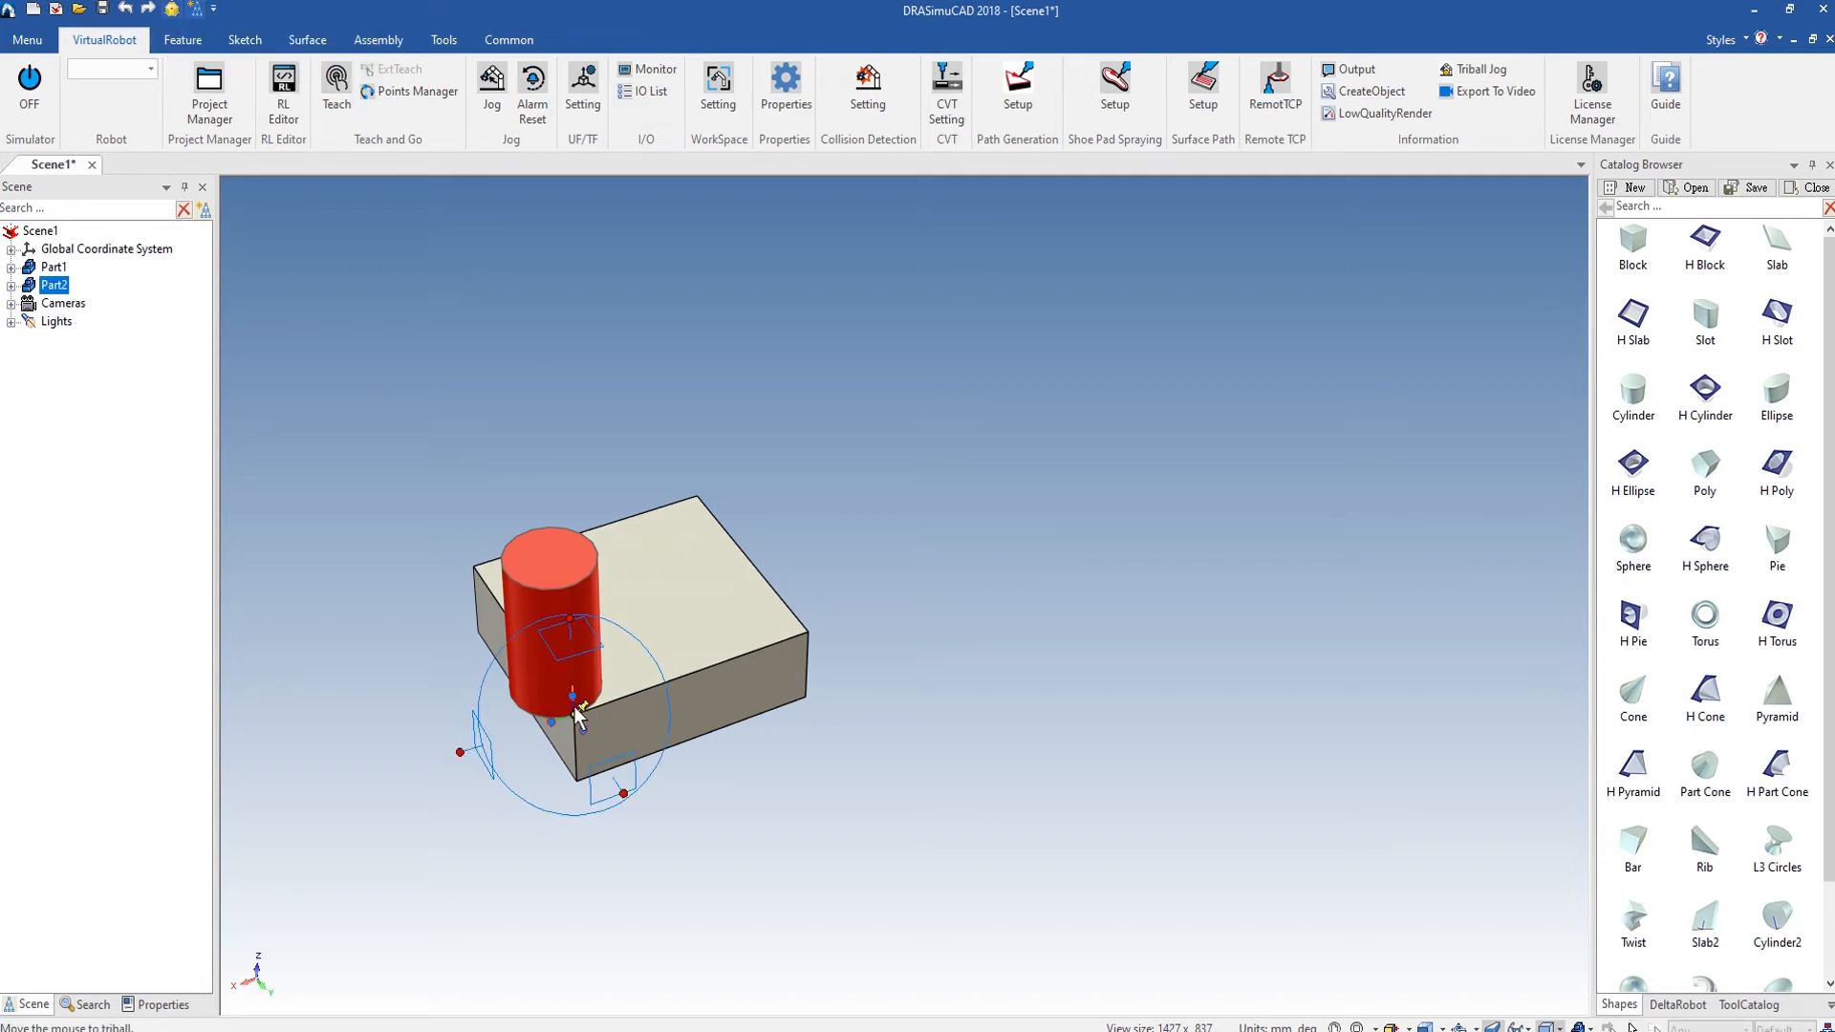
right_click(582, 715)
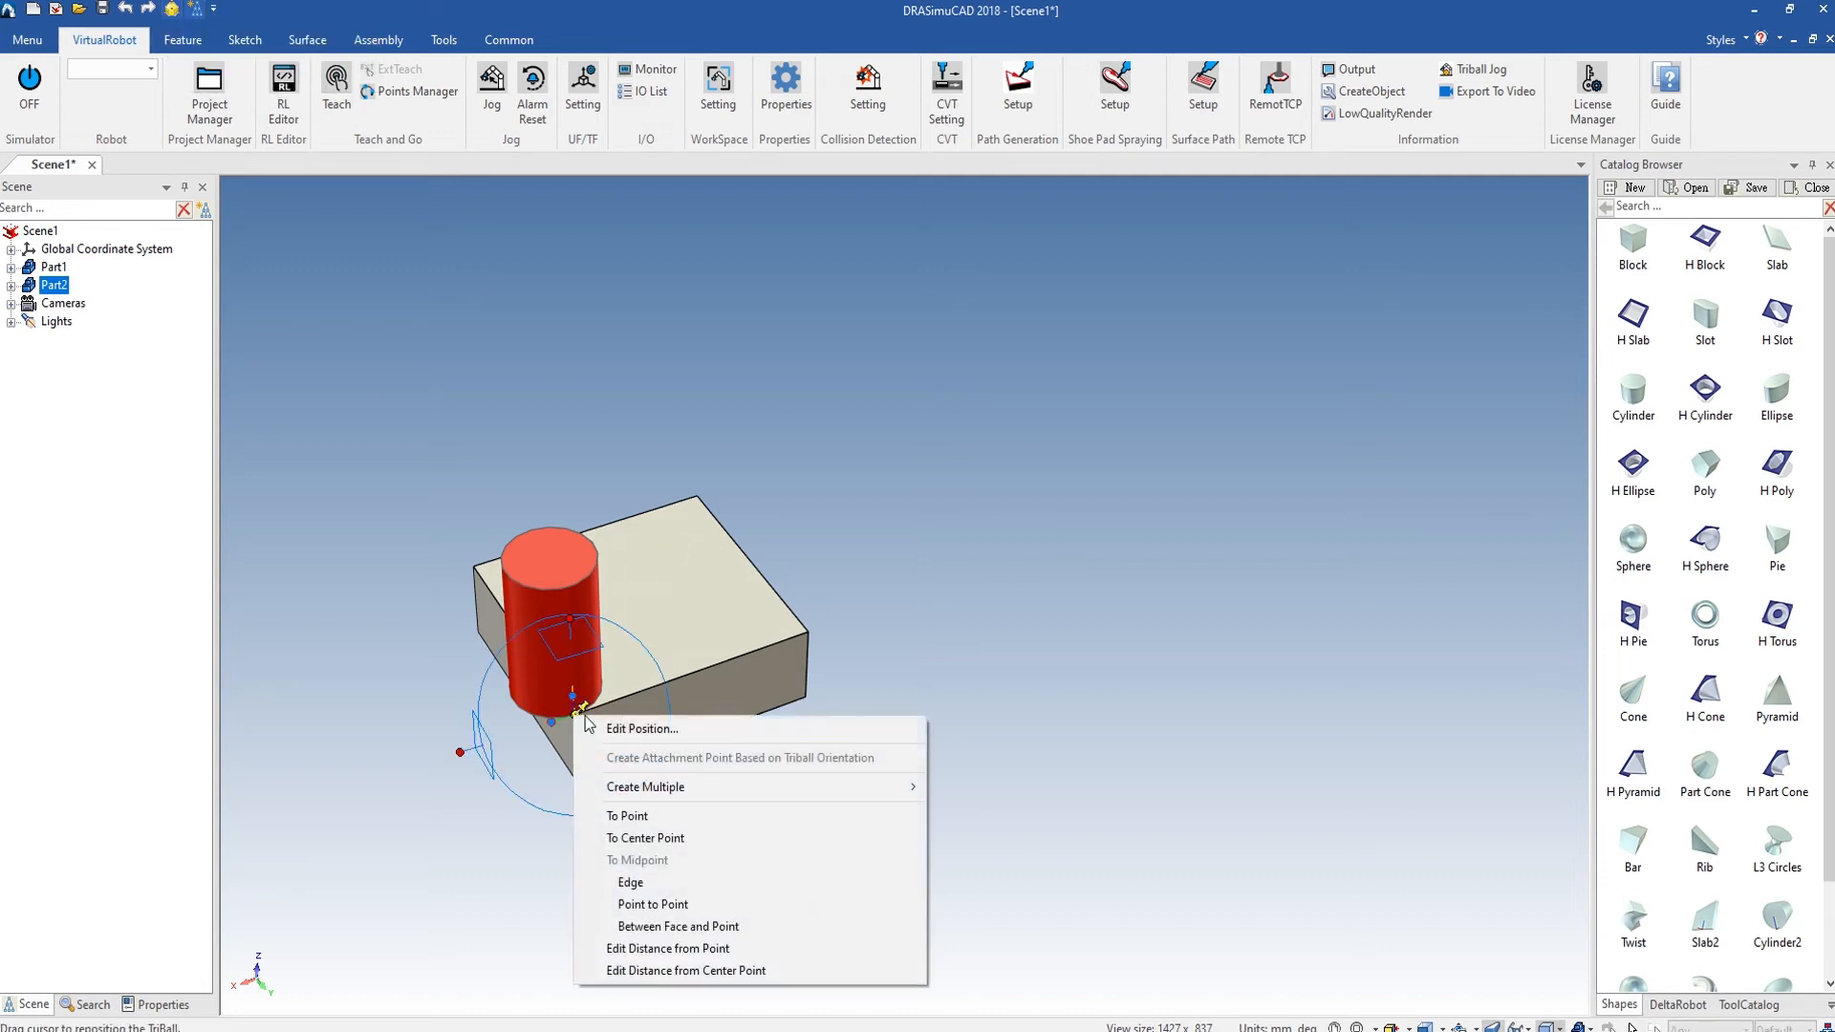
click(627, 816)
click(559, 562)
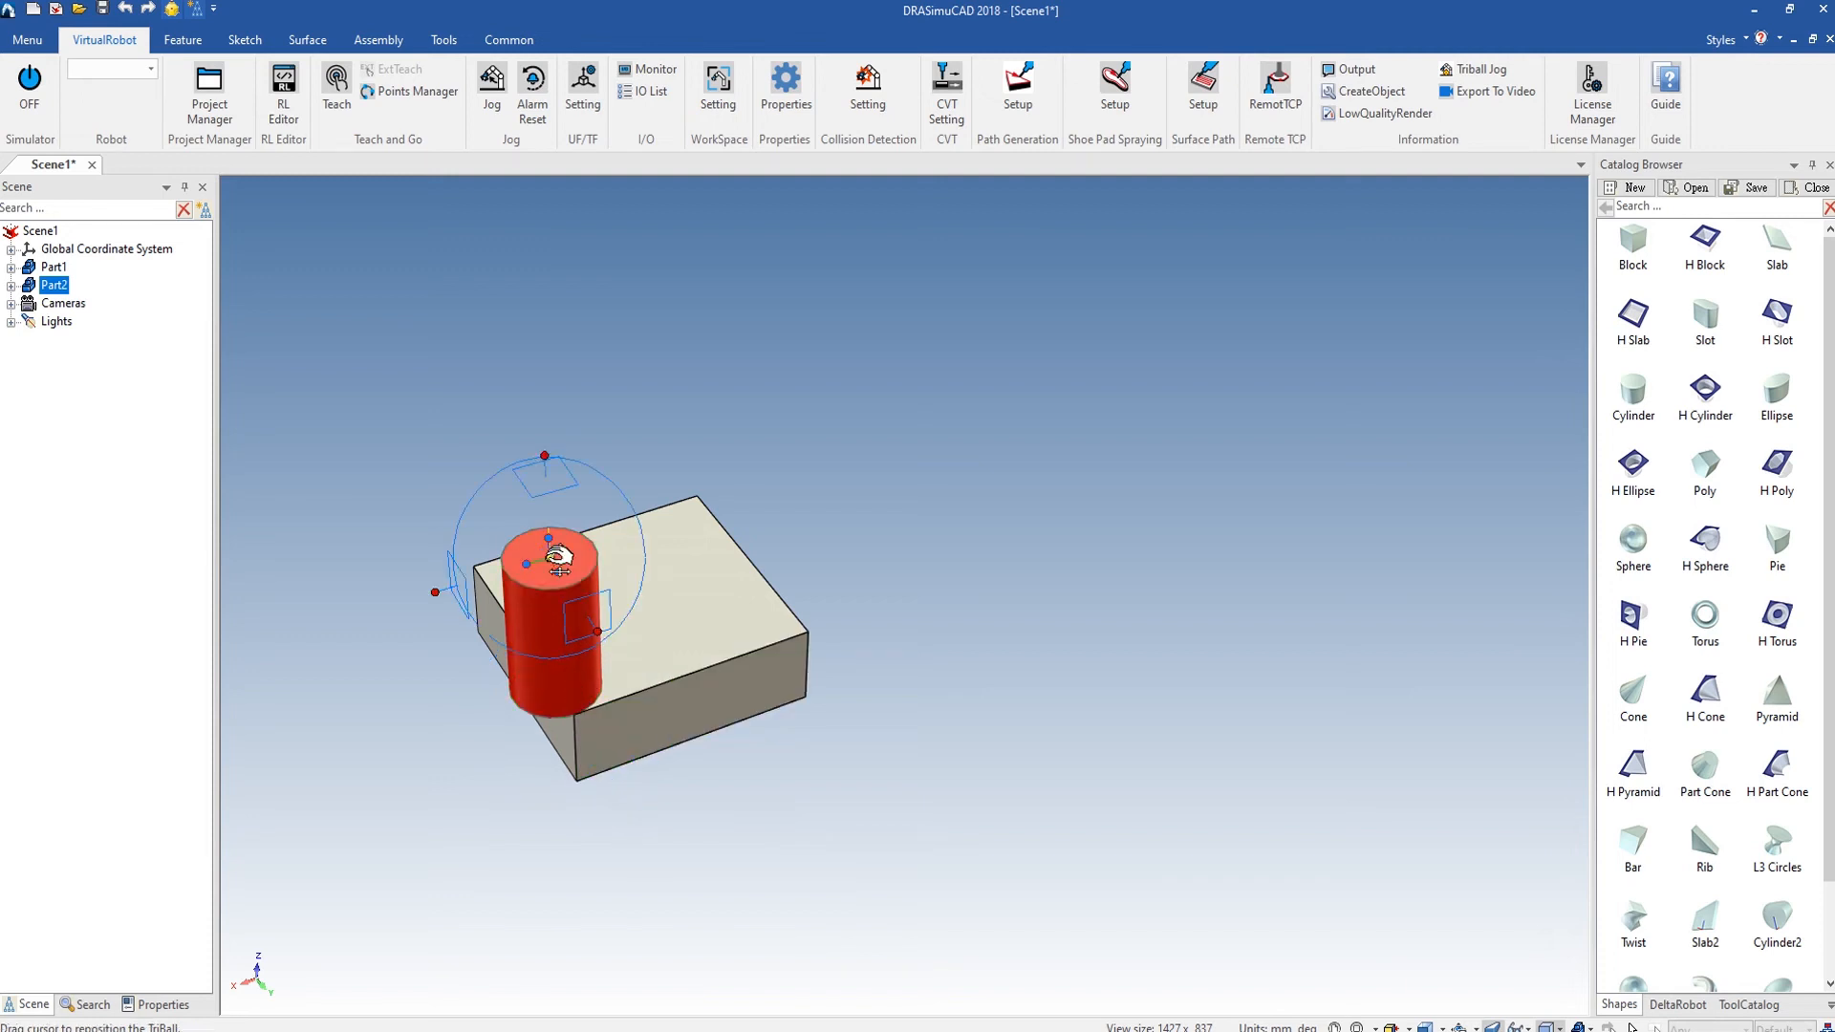
click(172, 9)
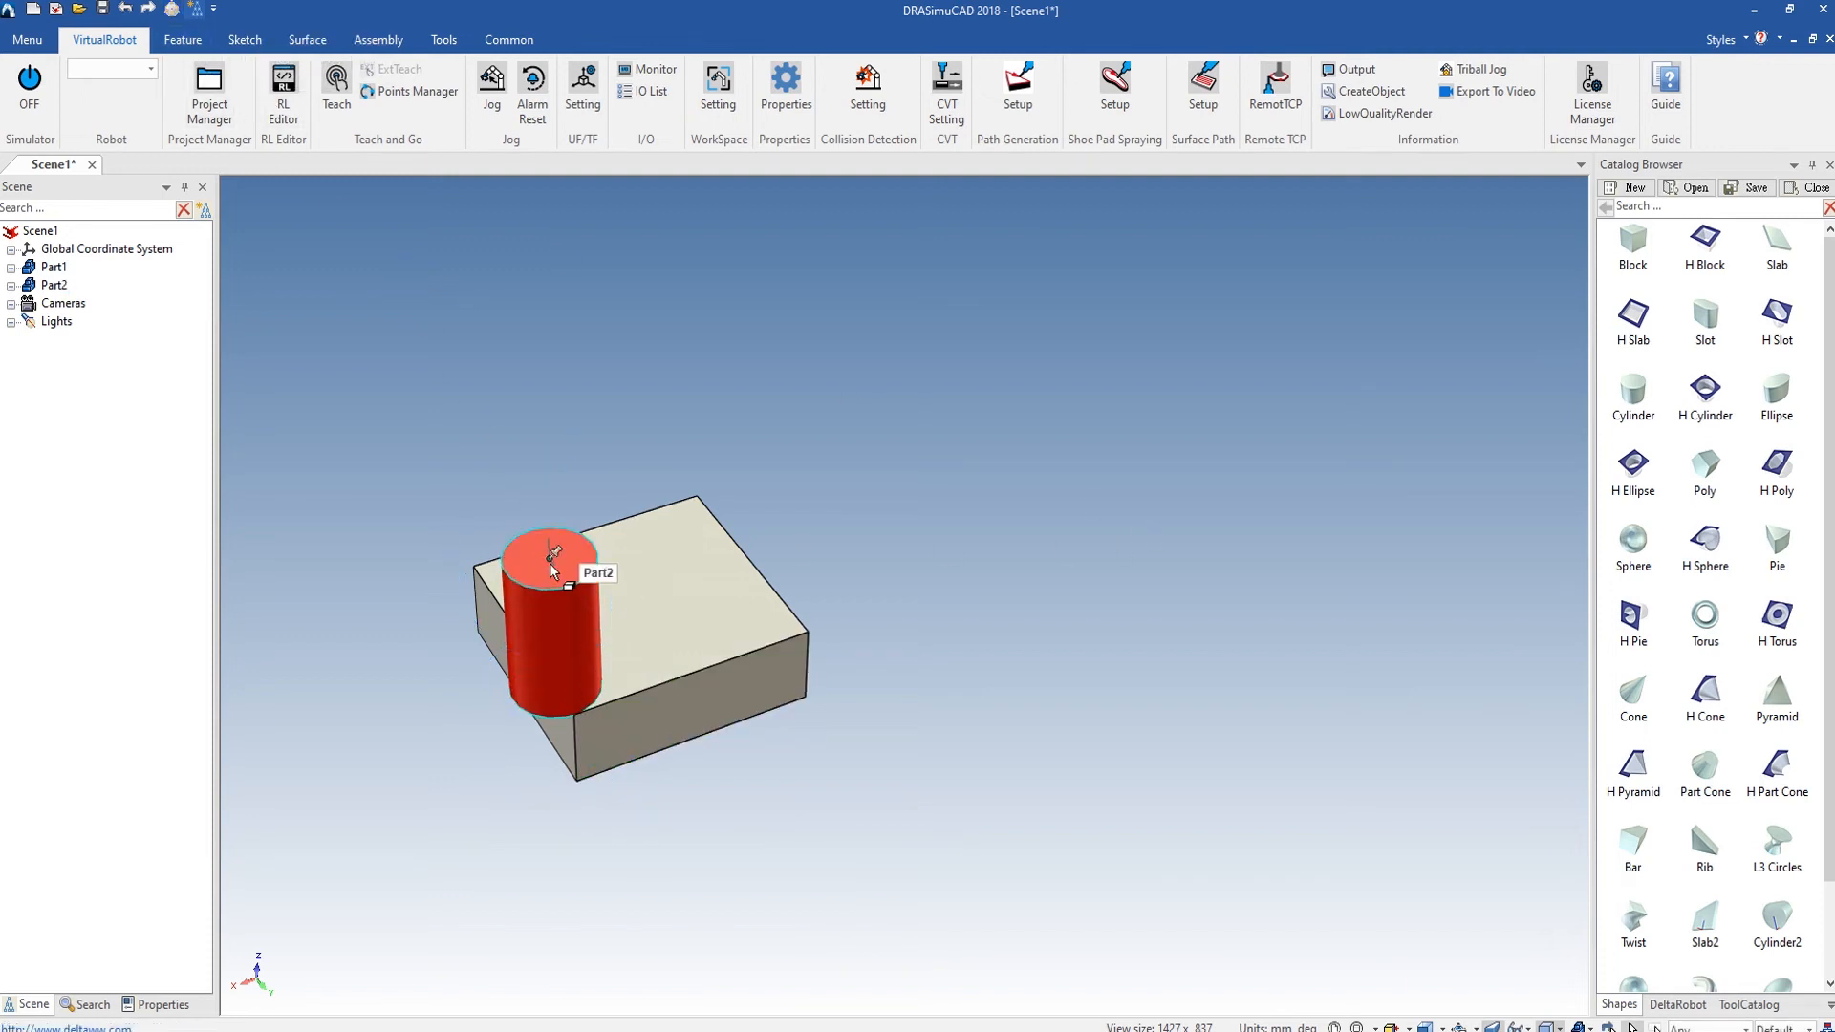
Move the red cylinder with To Point so its top centre meets the block's right top corner.
click(172, 9)
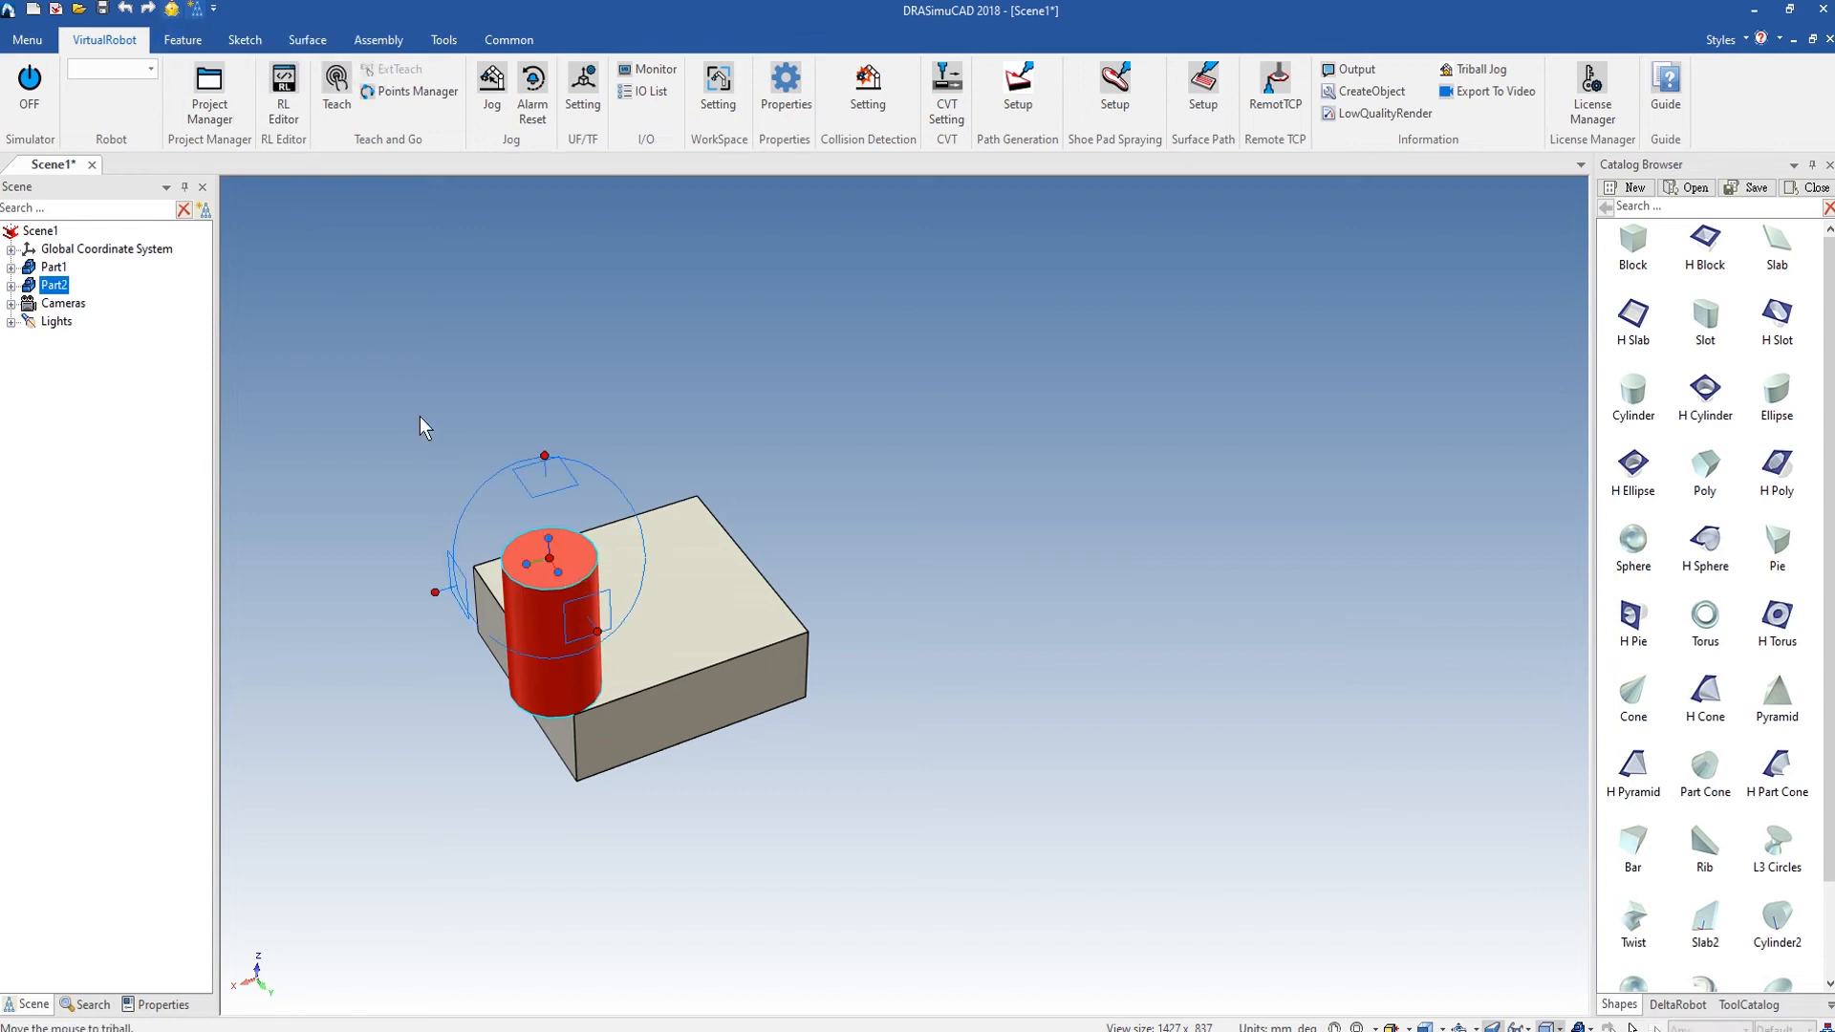
right_click(549, 559)
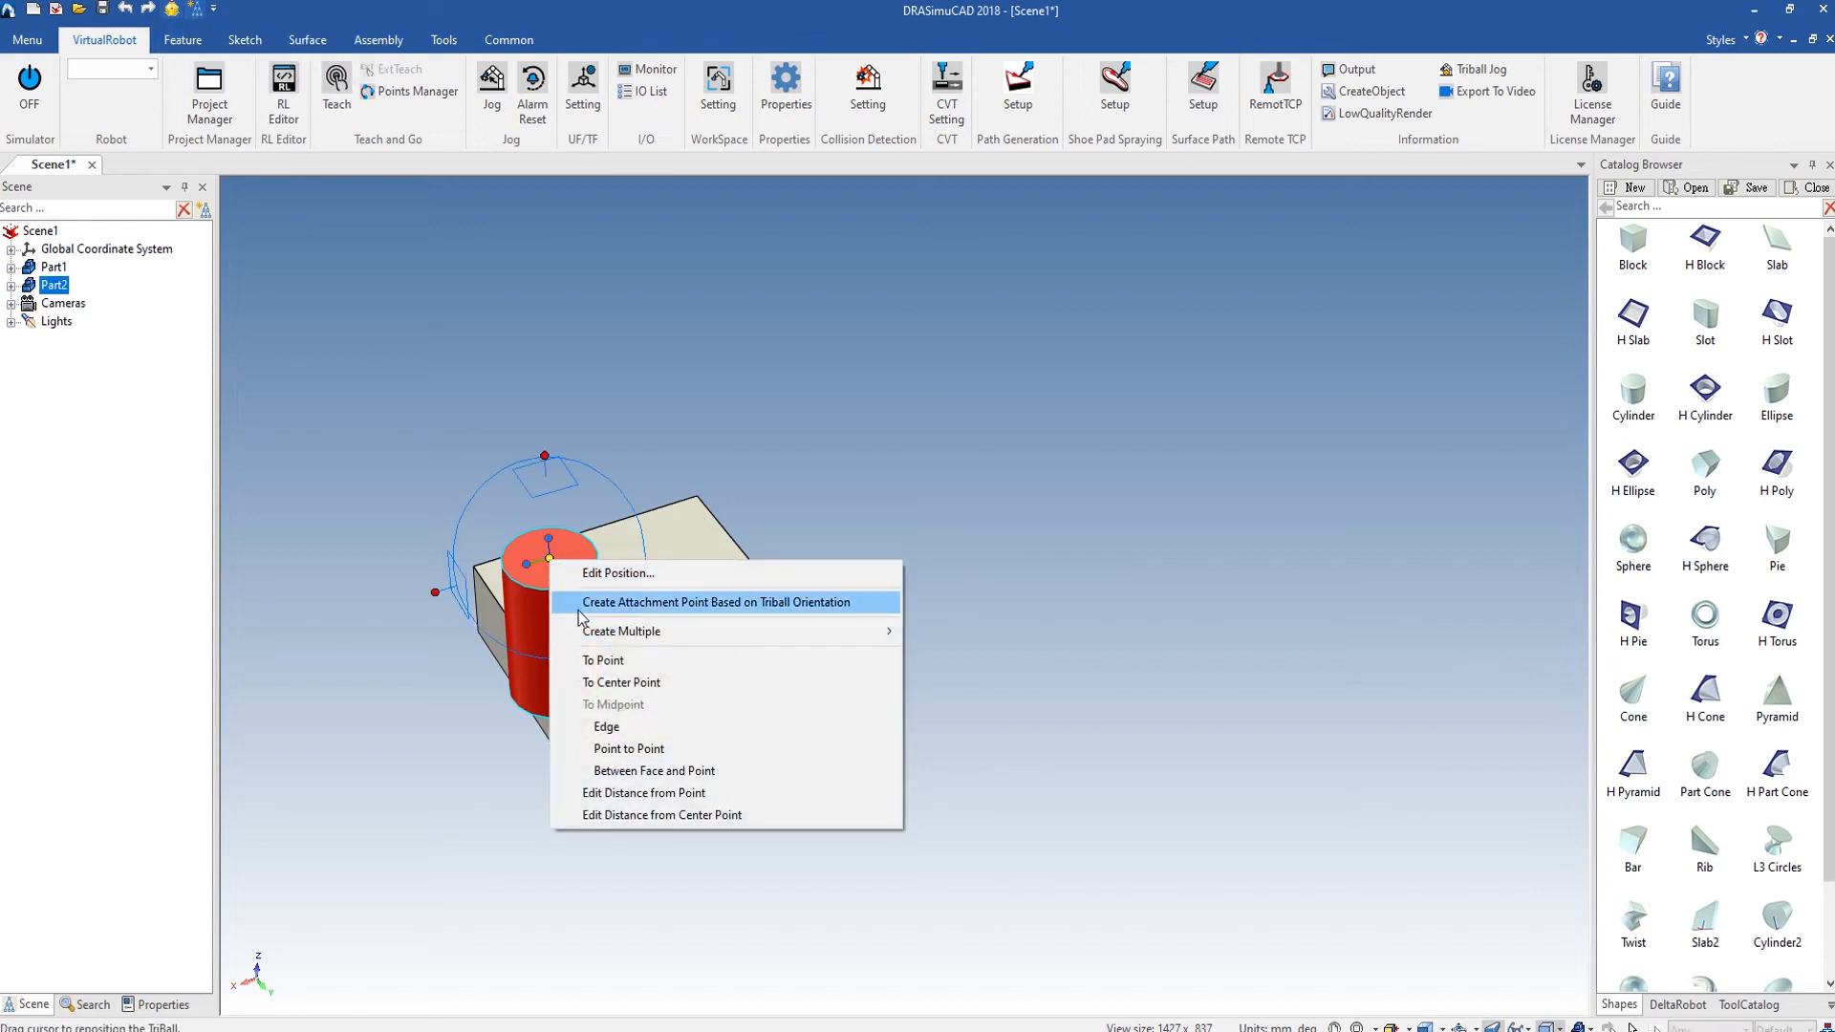
click(643, 661)
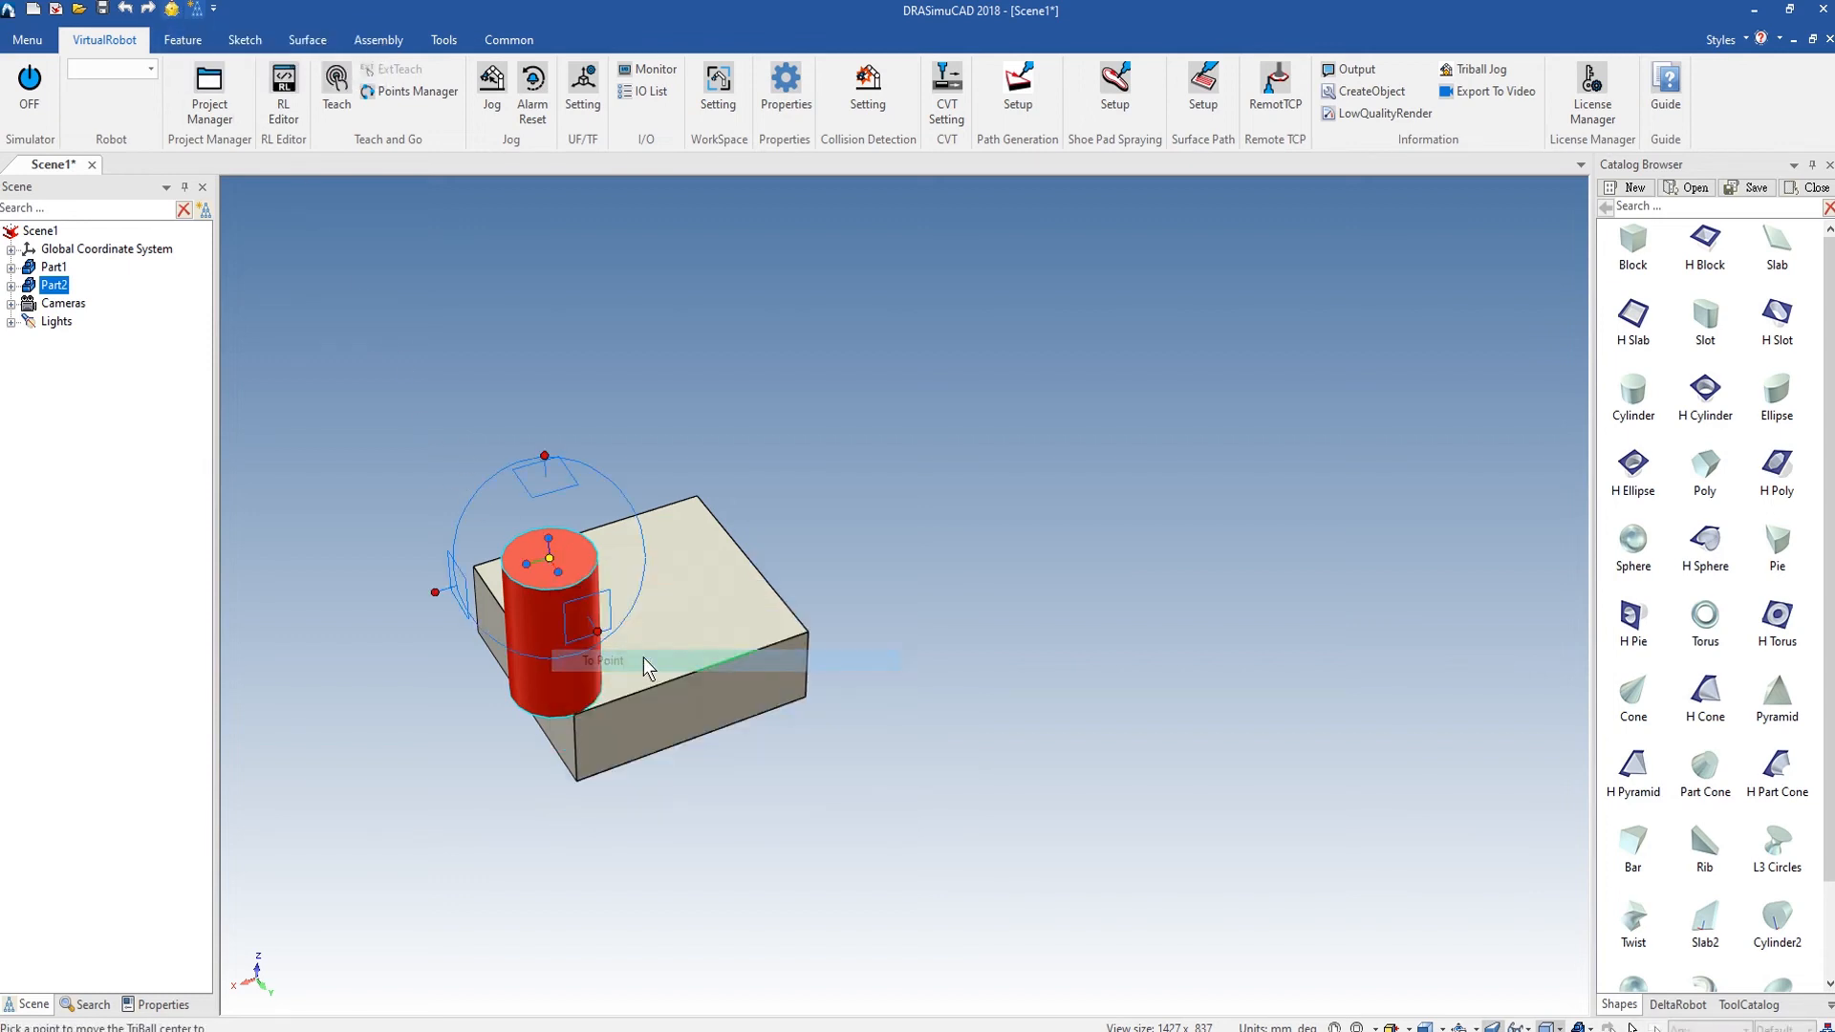
click(807, 633)
Snap the cylinder's top centre to the centre of the block's top face, and raise the cylinder vertically out of the block.
right_click(817, 636)
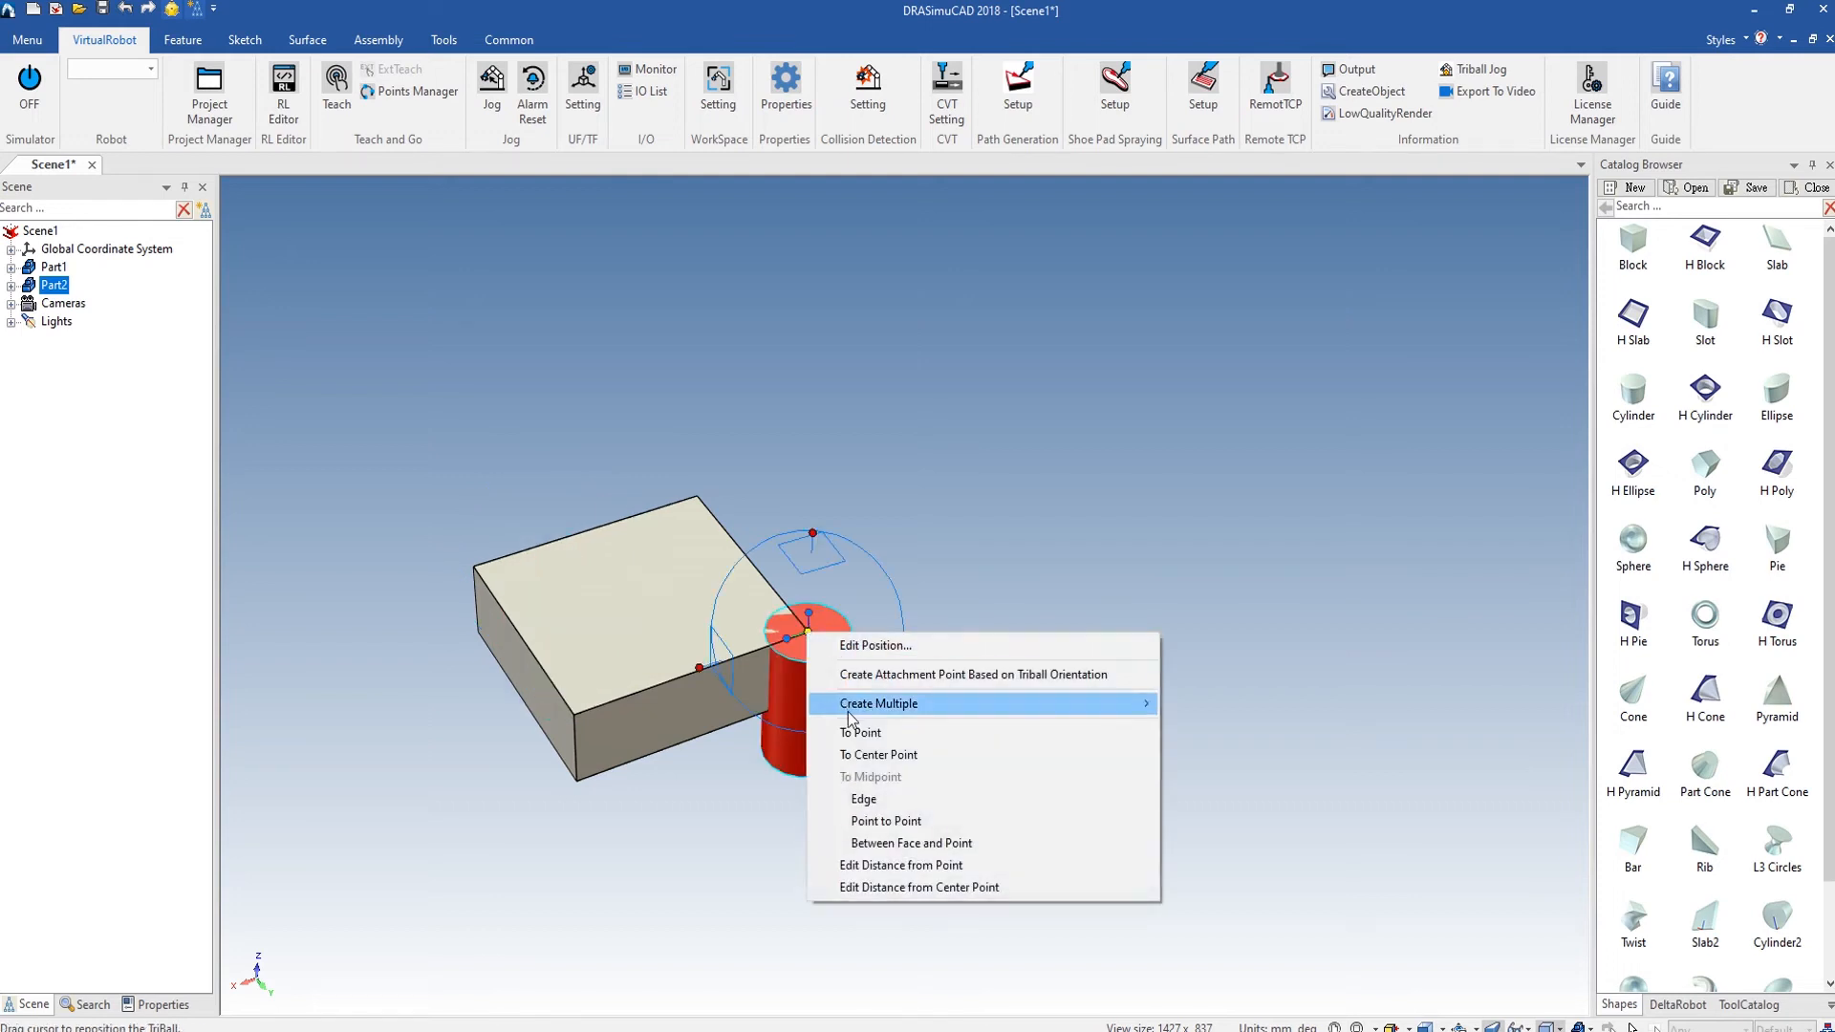
click(856, 730)
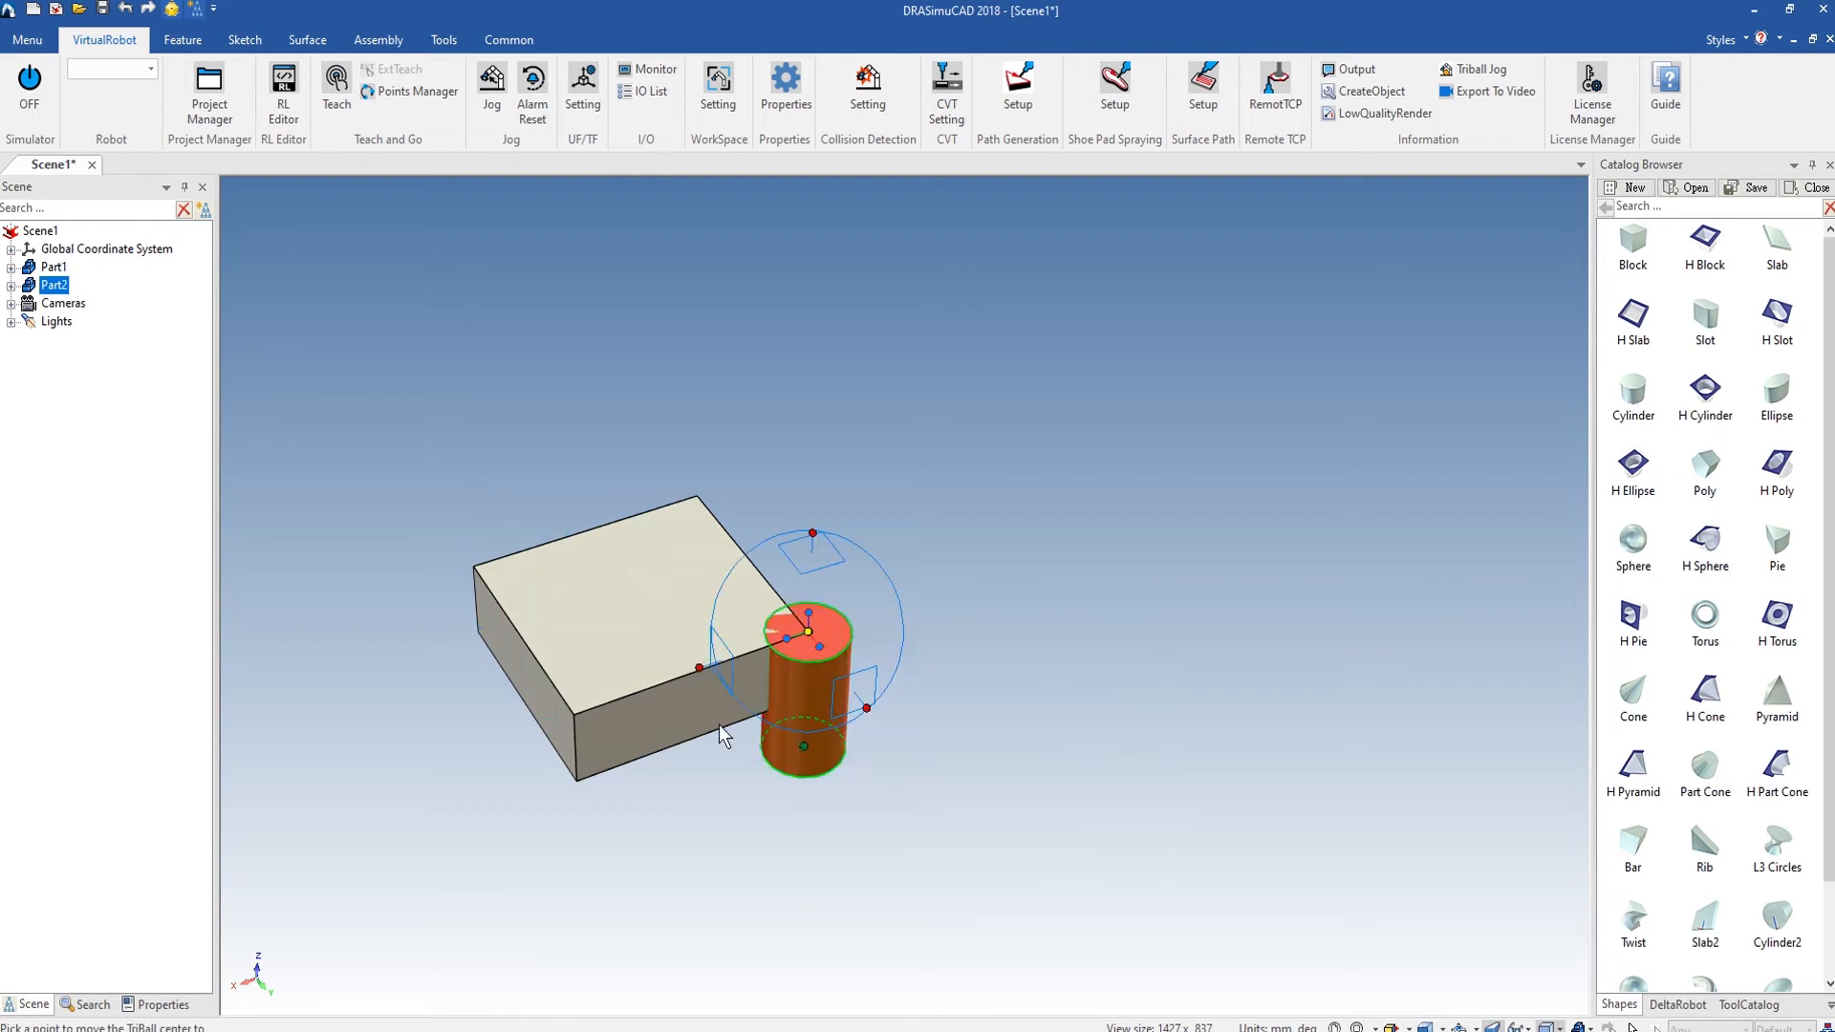
click(643, 599)
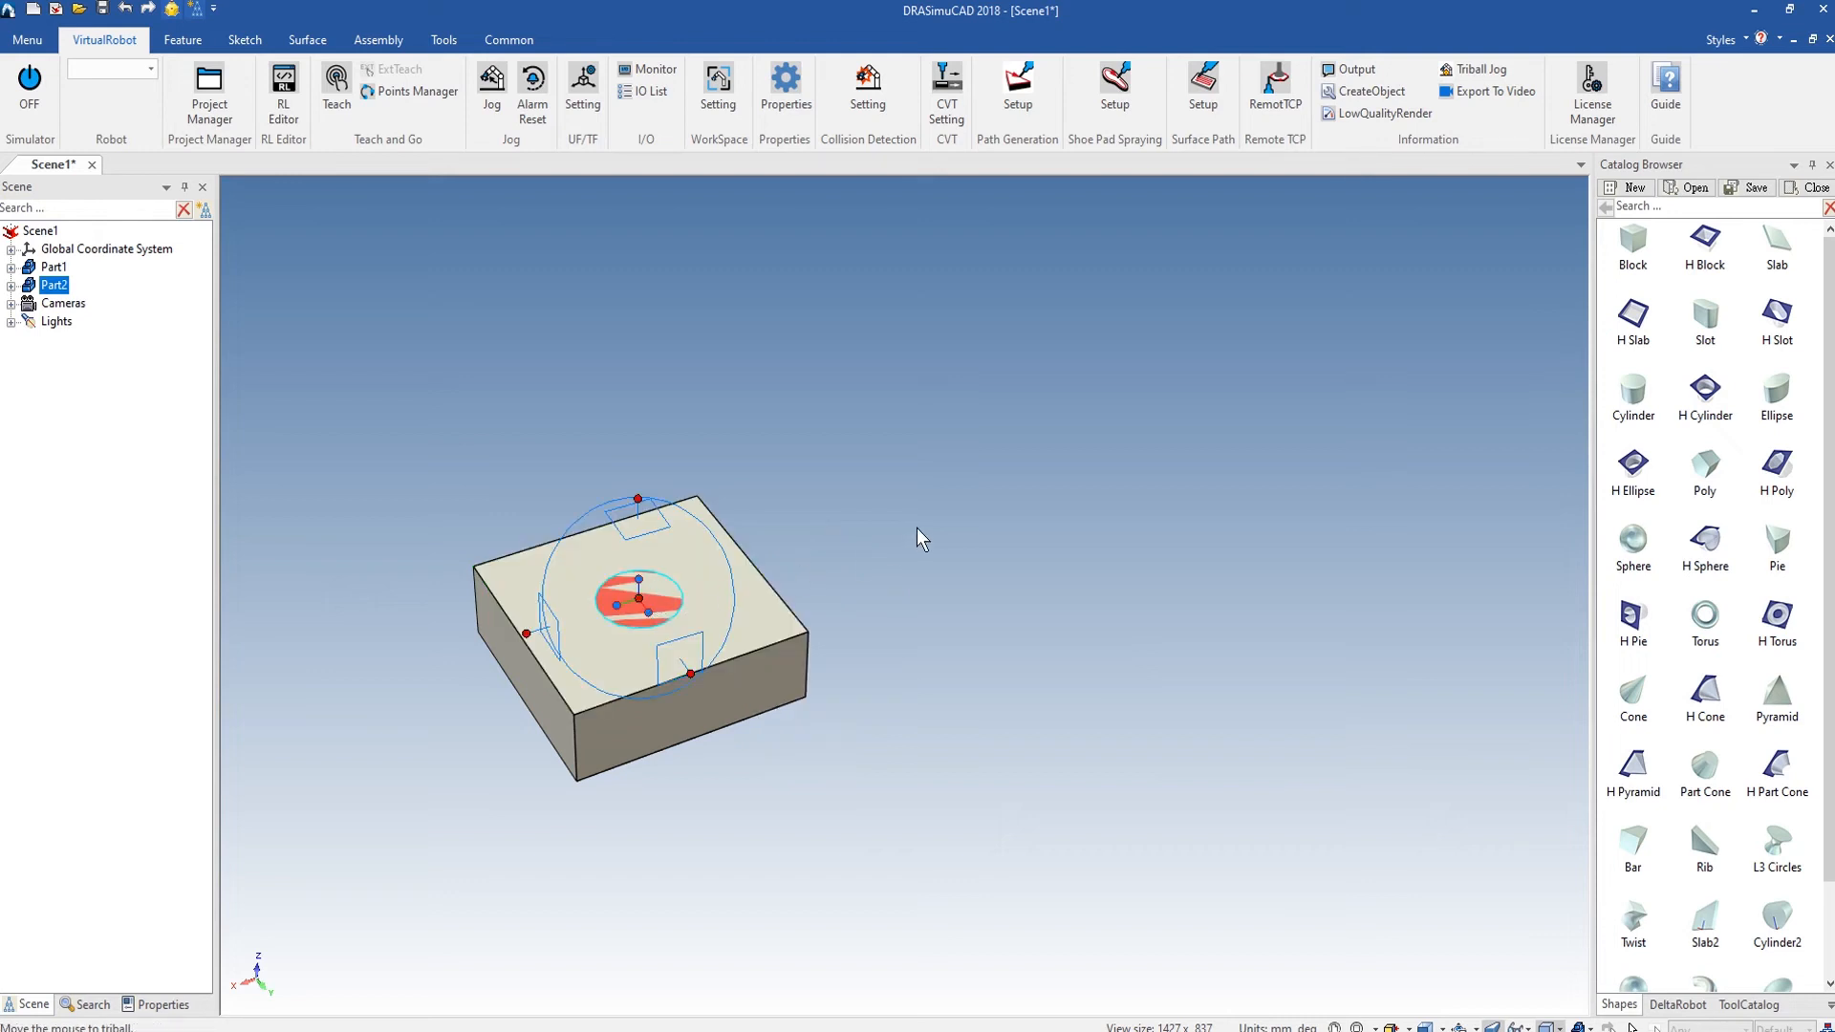
drag(653, 505, 654, 388)
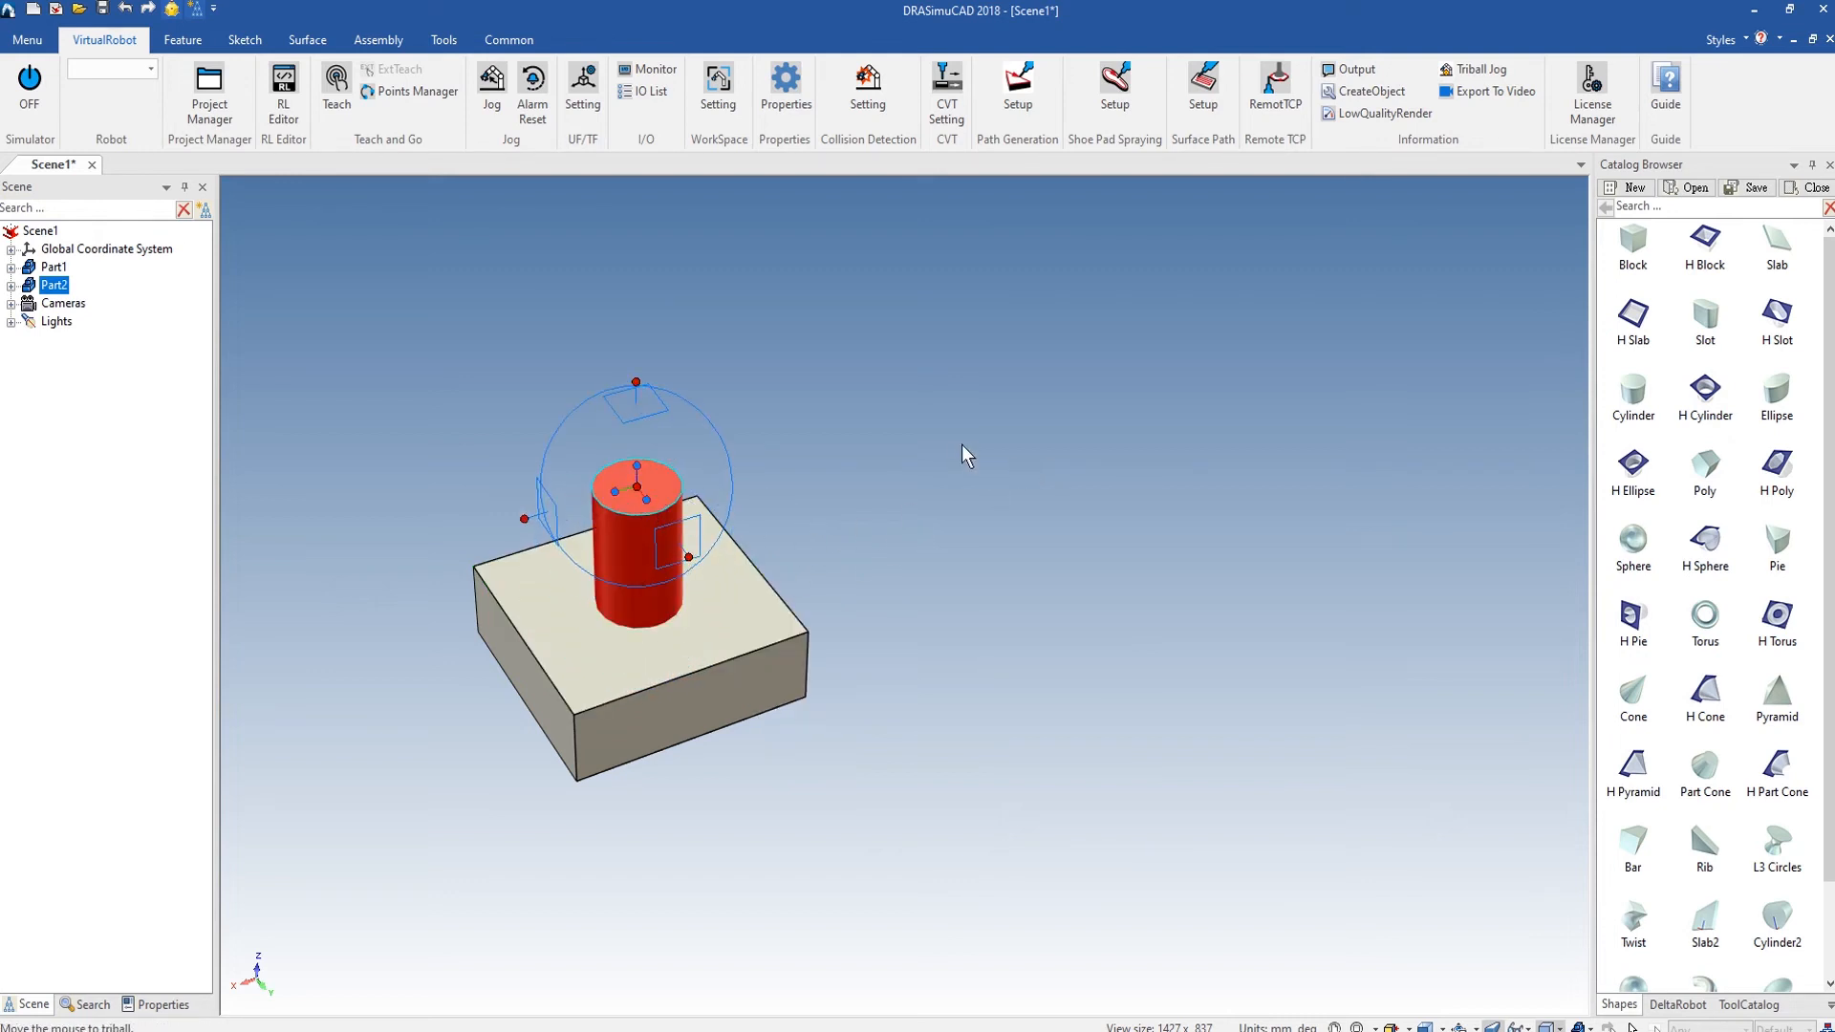
click(172, 9)
click(887, 400)
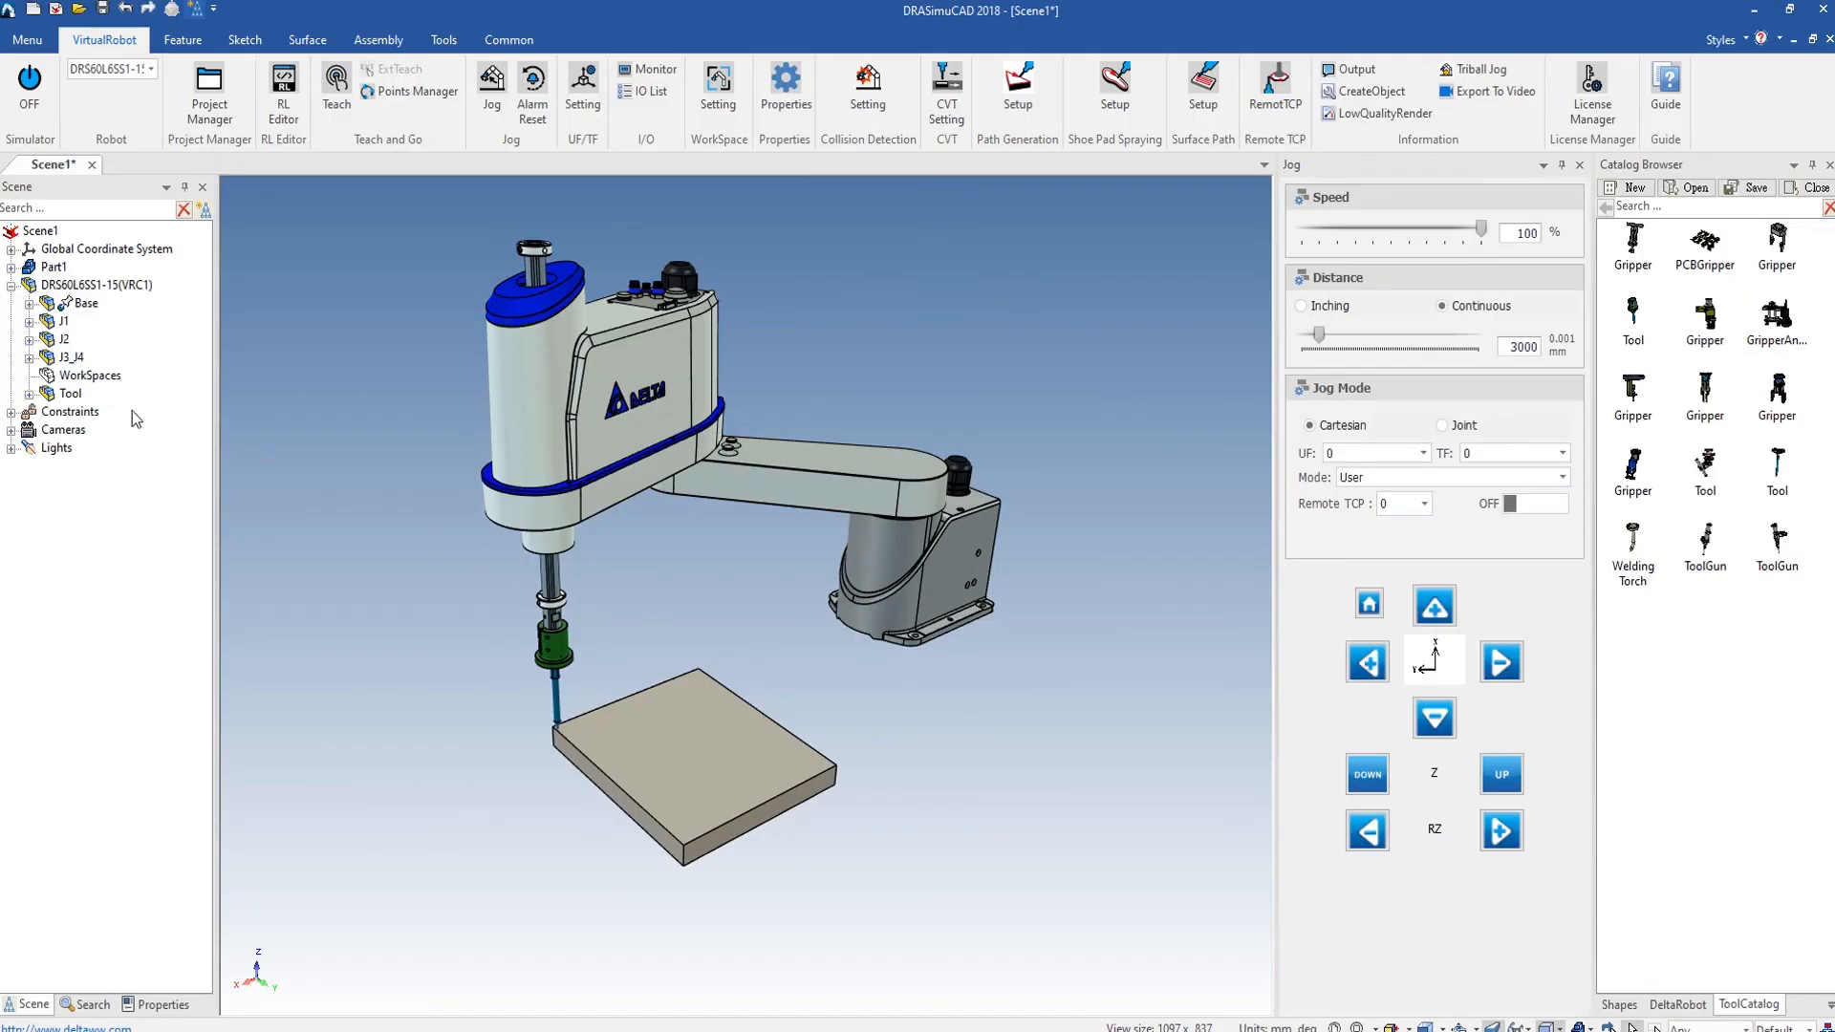
Activate the TriBall on the DRS60L6SS1-15 robot's Tool, enable Triball Jog, and switch the simulator on.
click(71, 395)
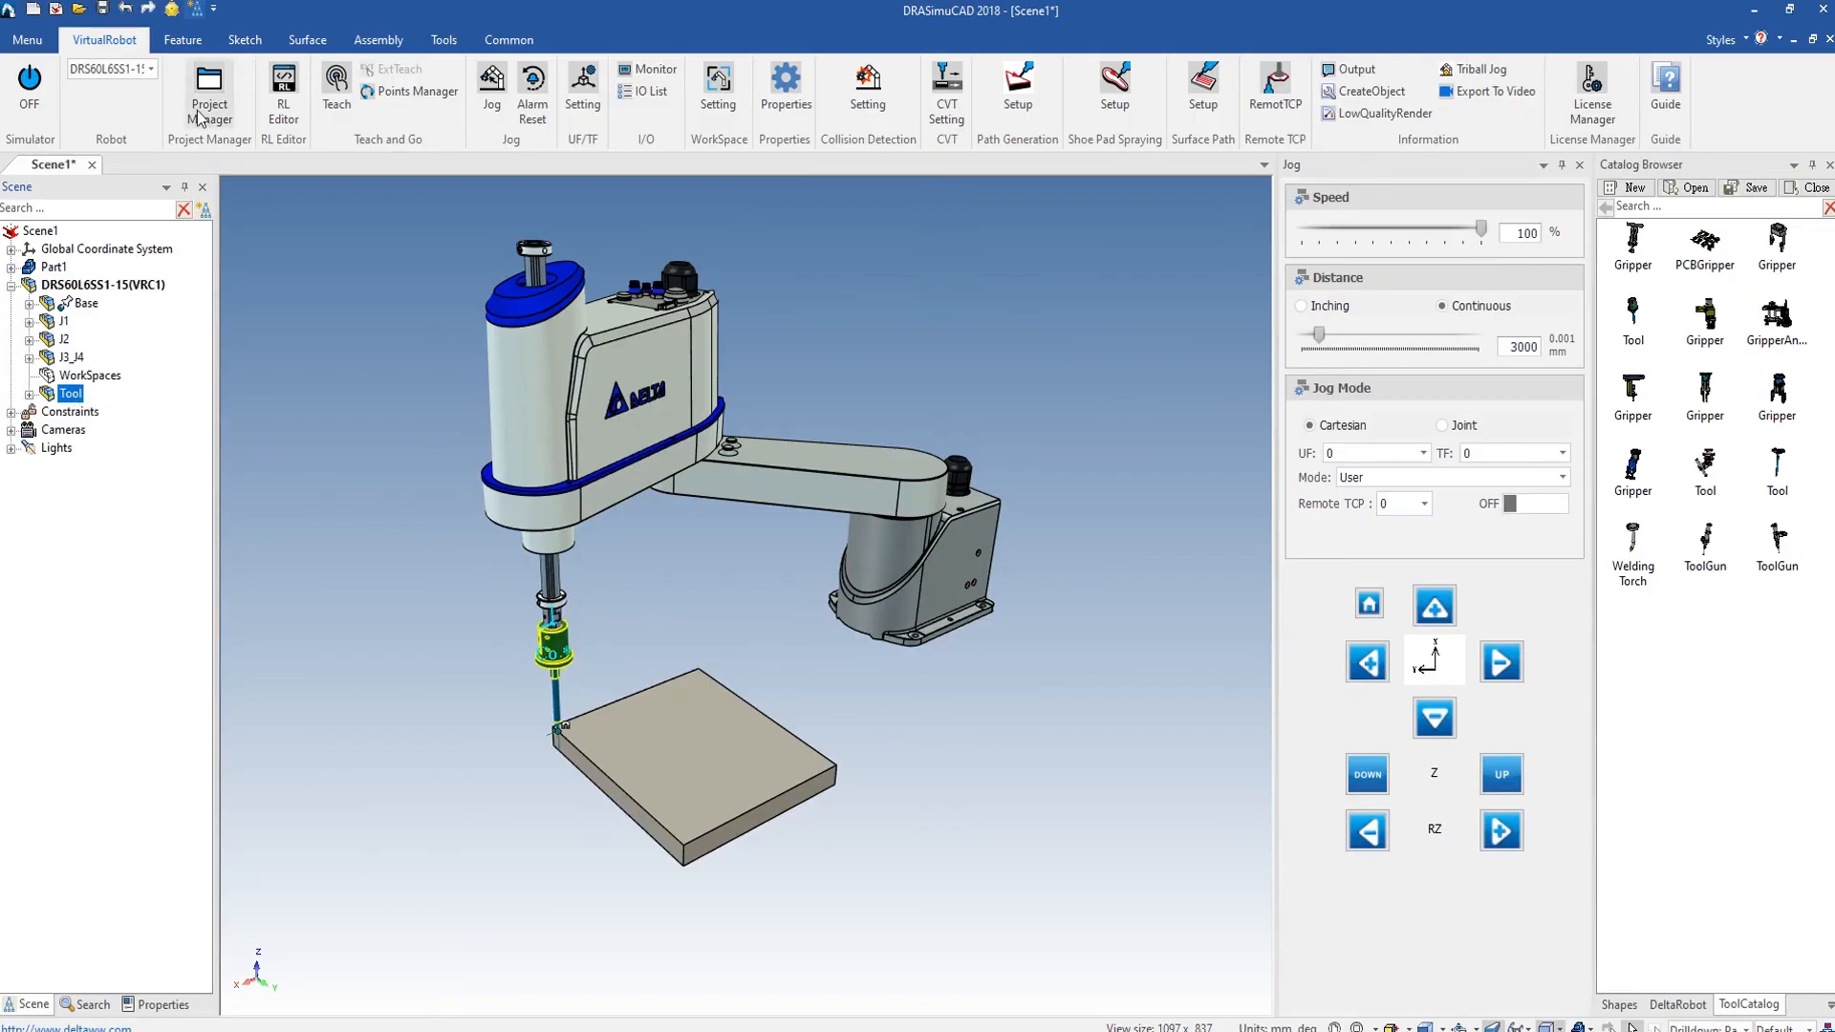
click(173, 10)
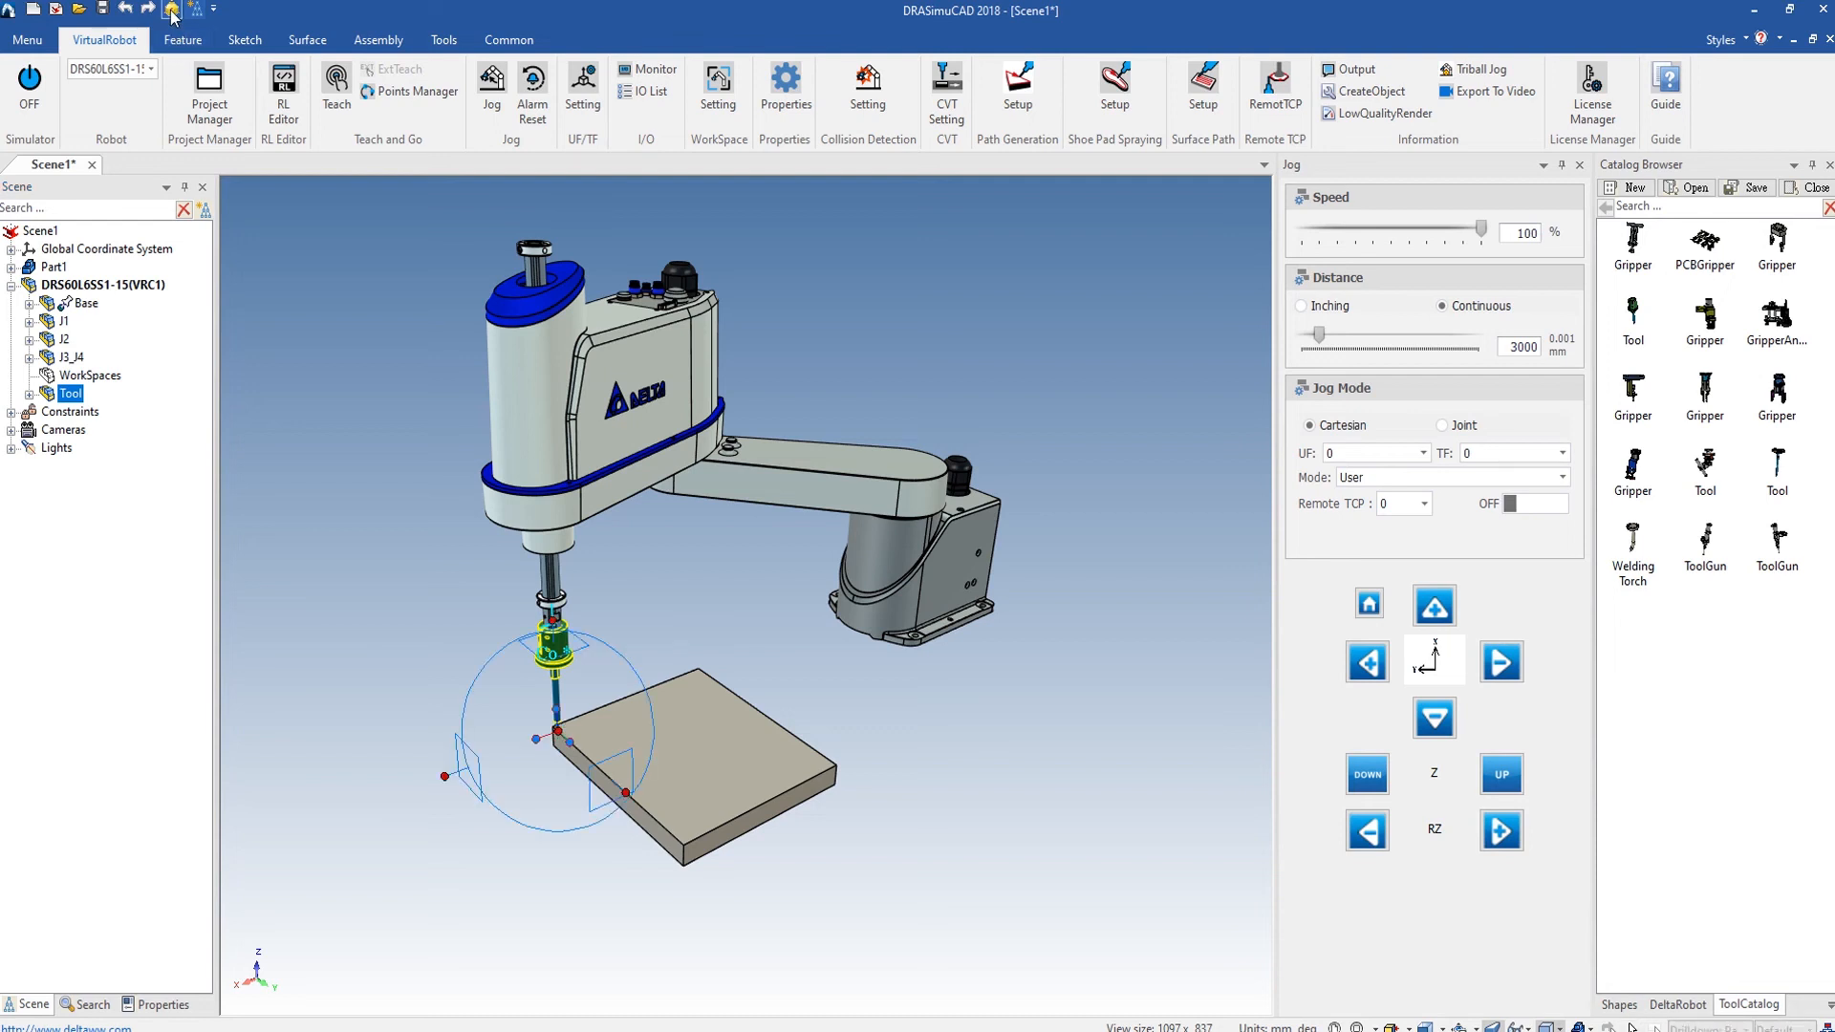
click(1453, 79)
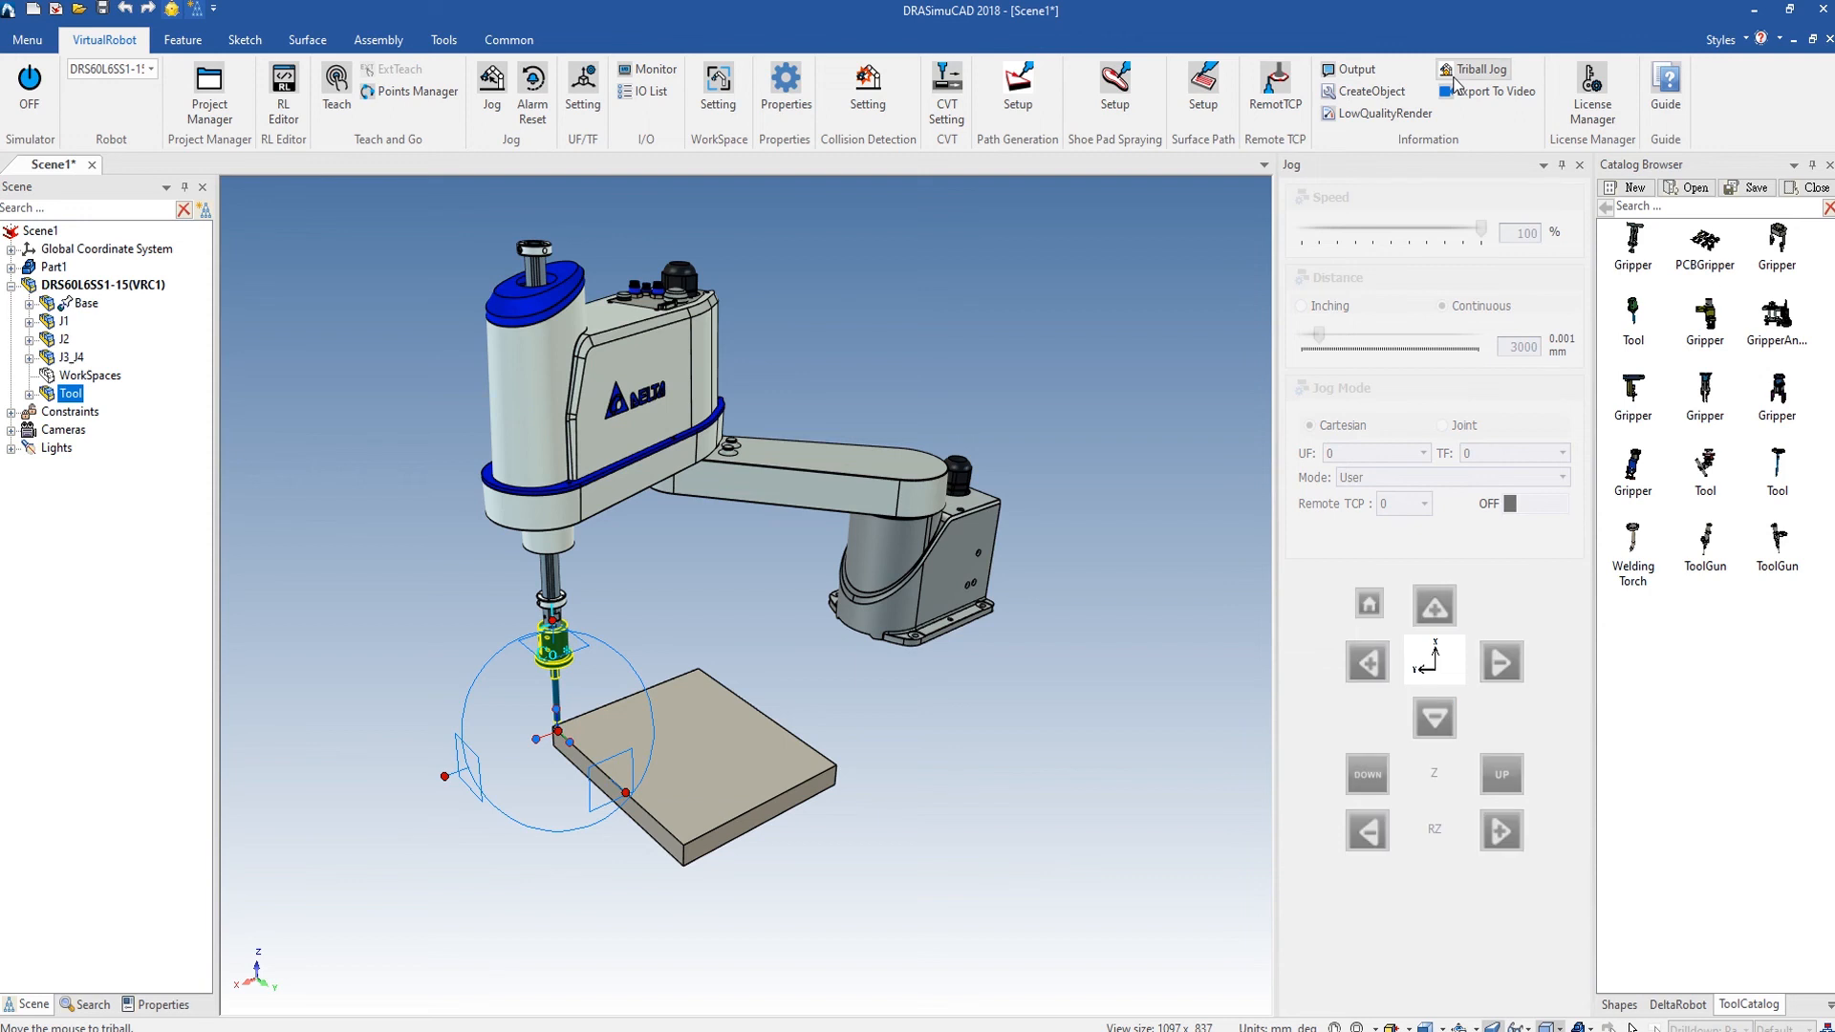
click(43, 107)
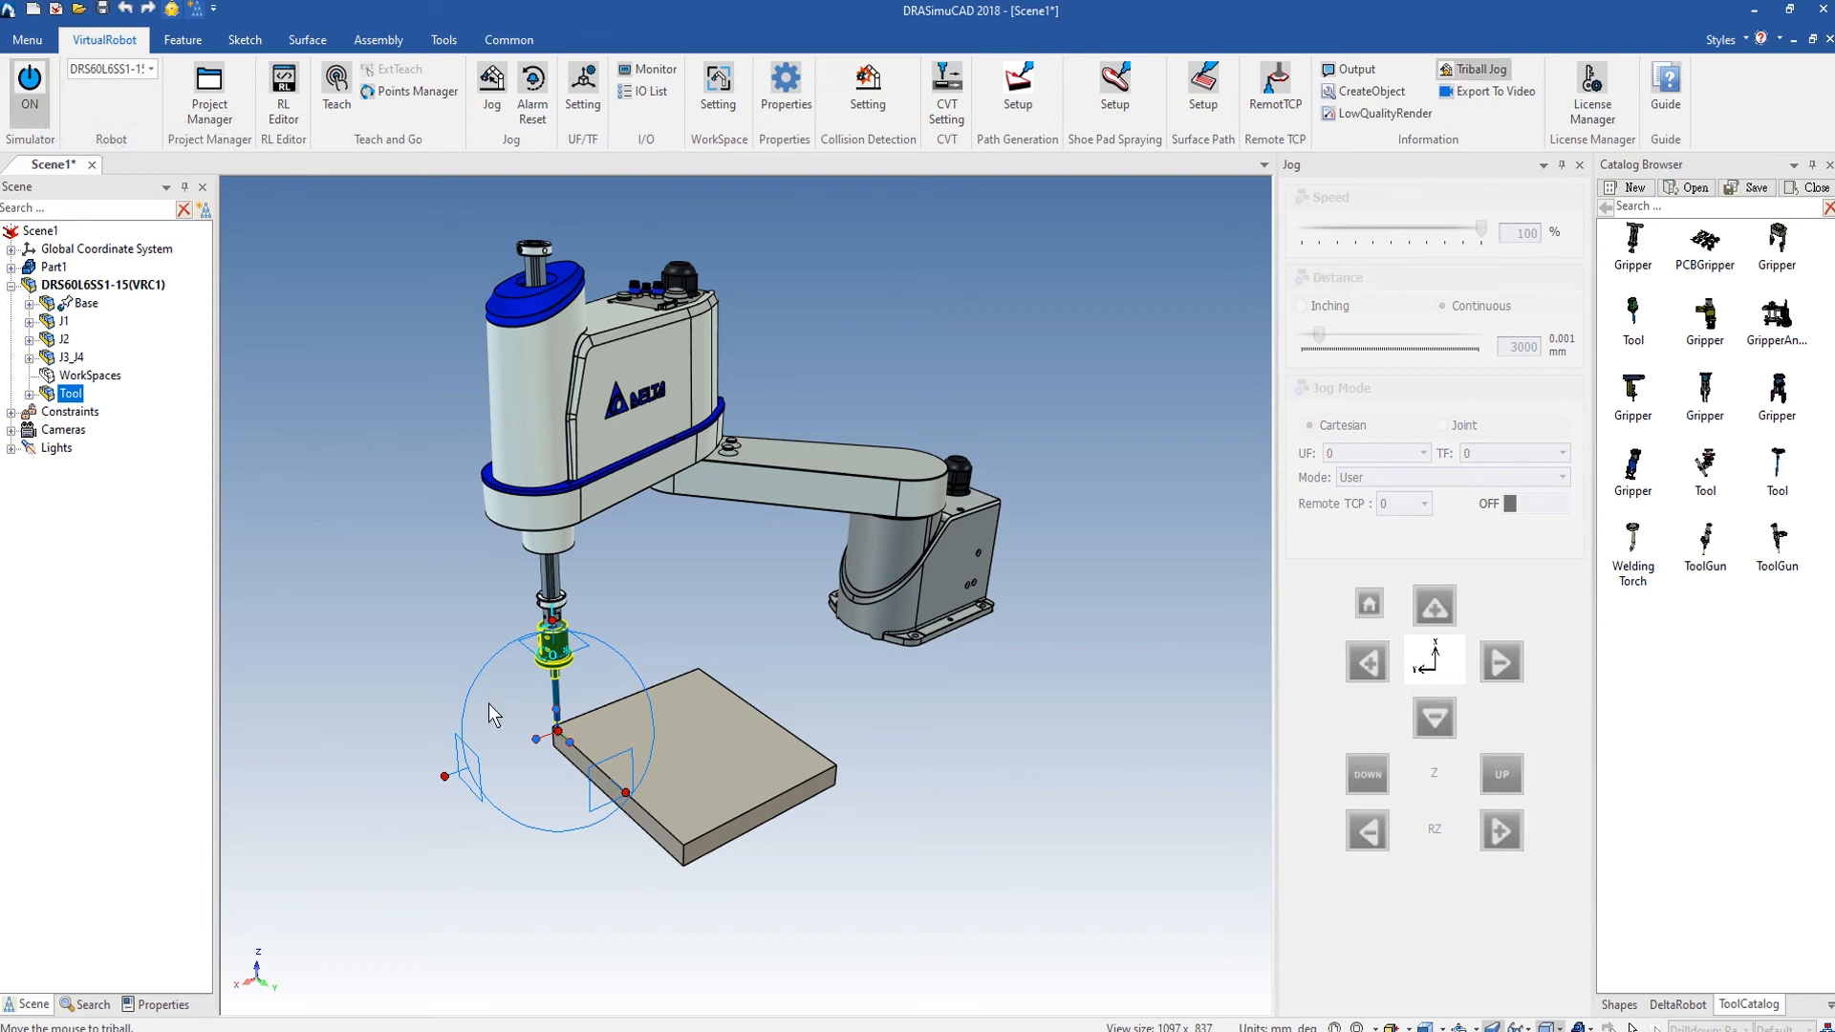
Jog the robot with the TriBall's To Point so its tool tip meets the plate's rear top corner.
right_click(571, 739)
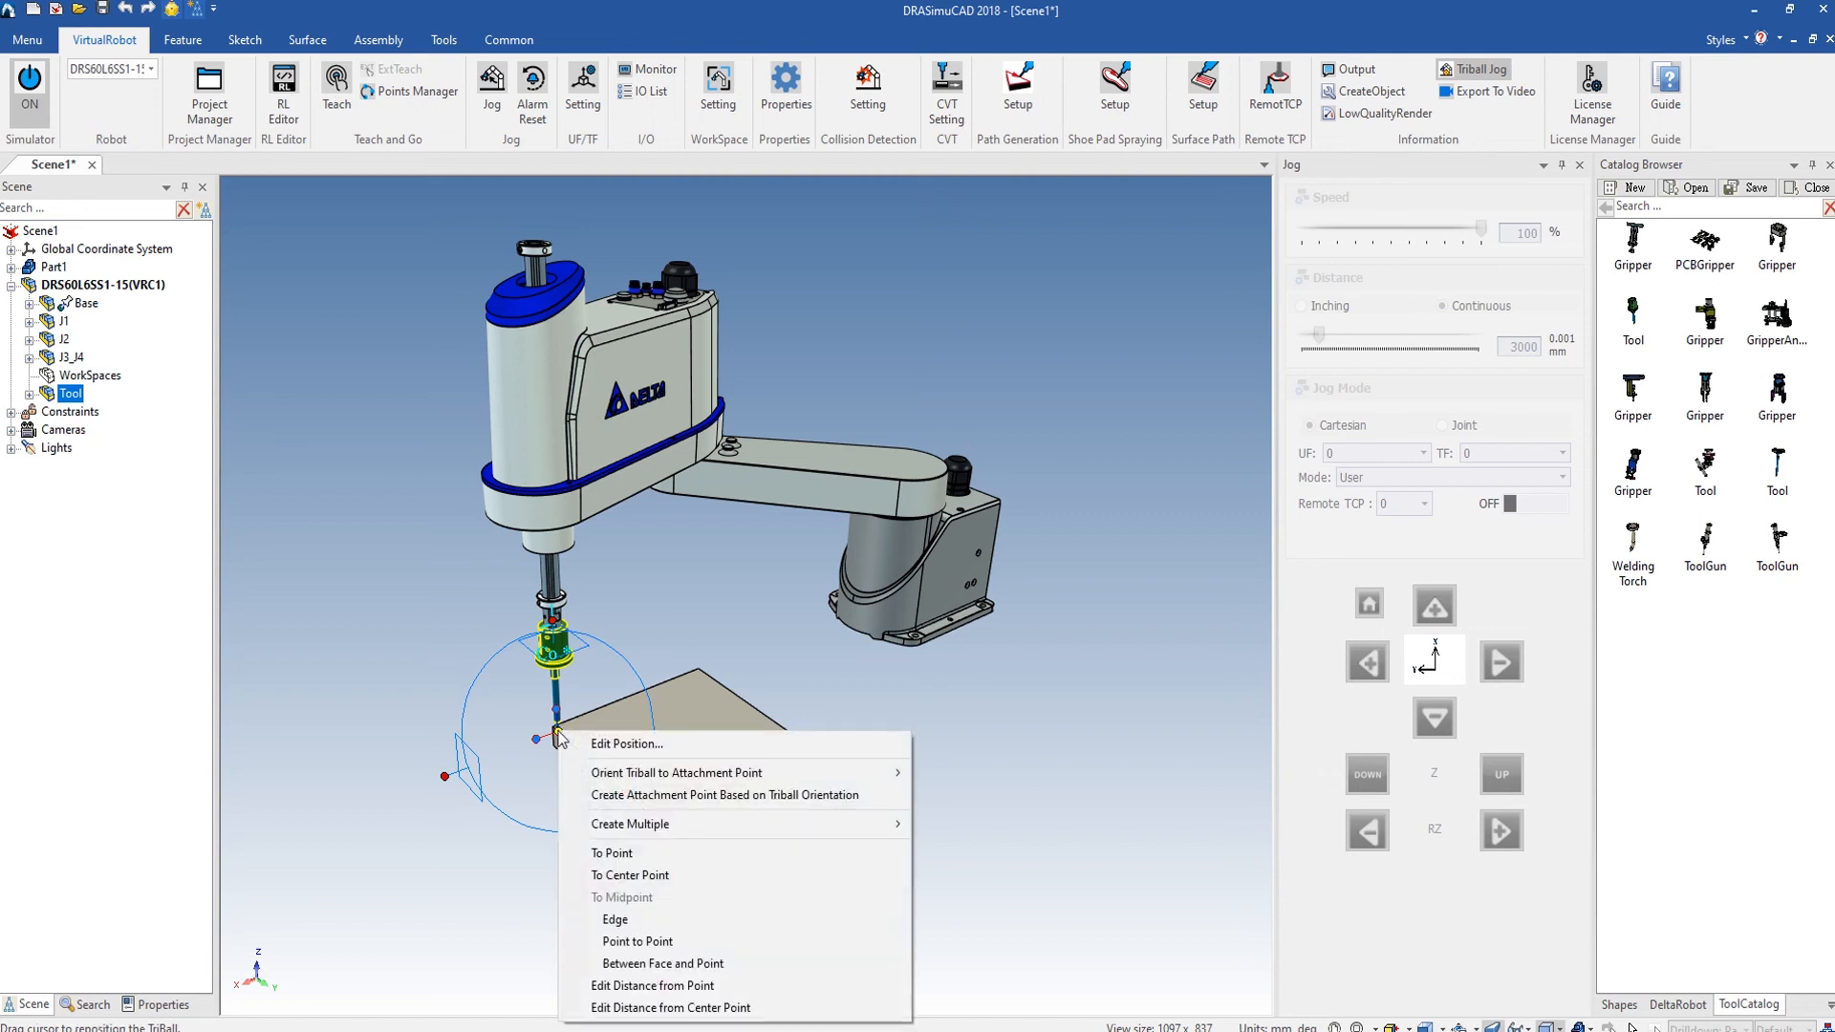
click(620, 854)
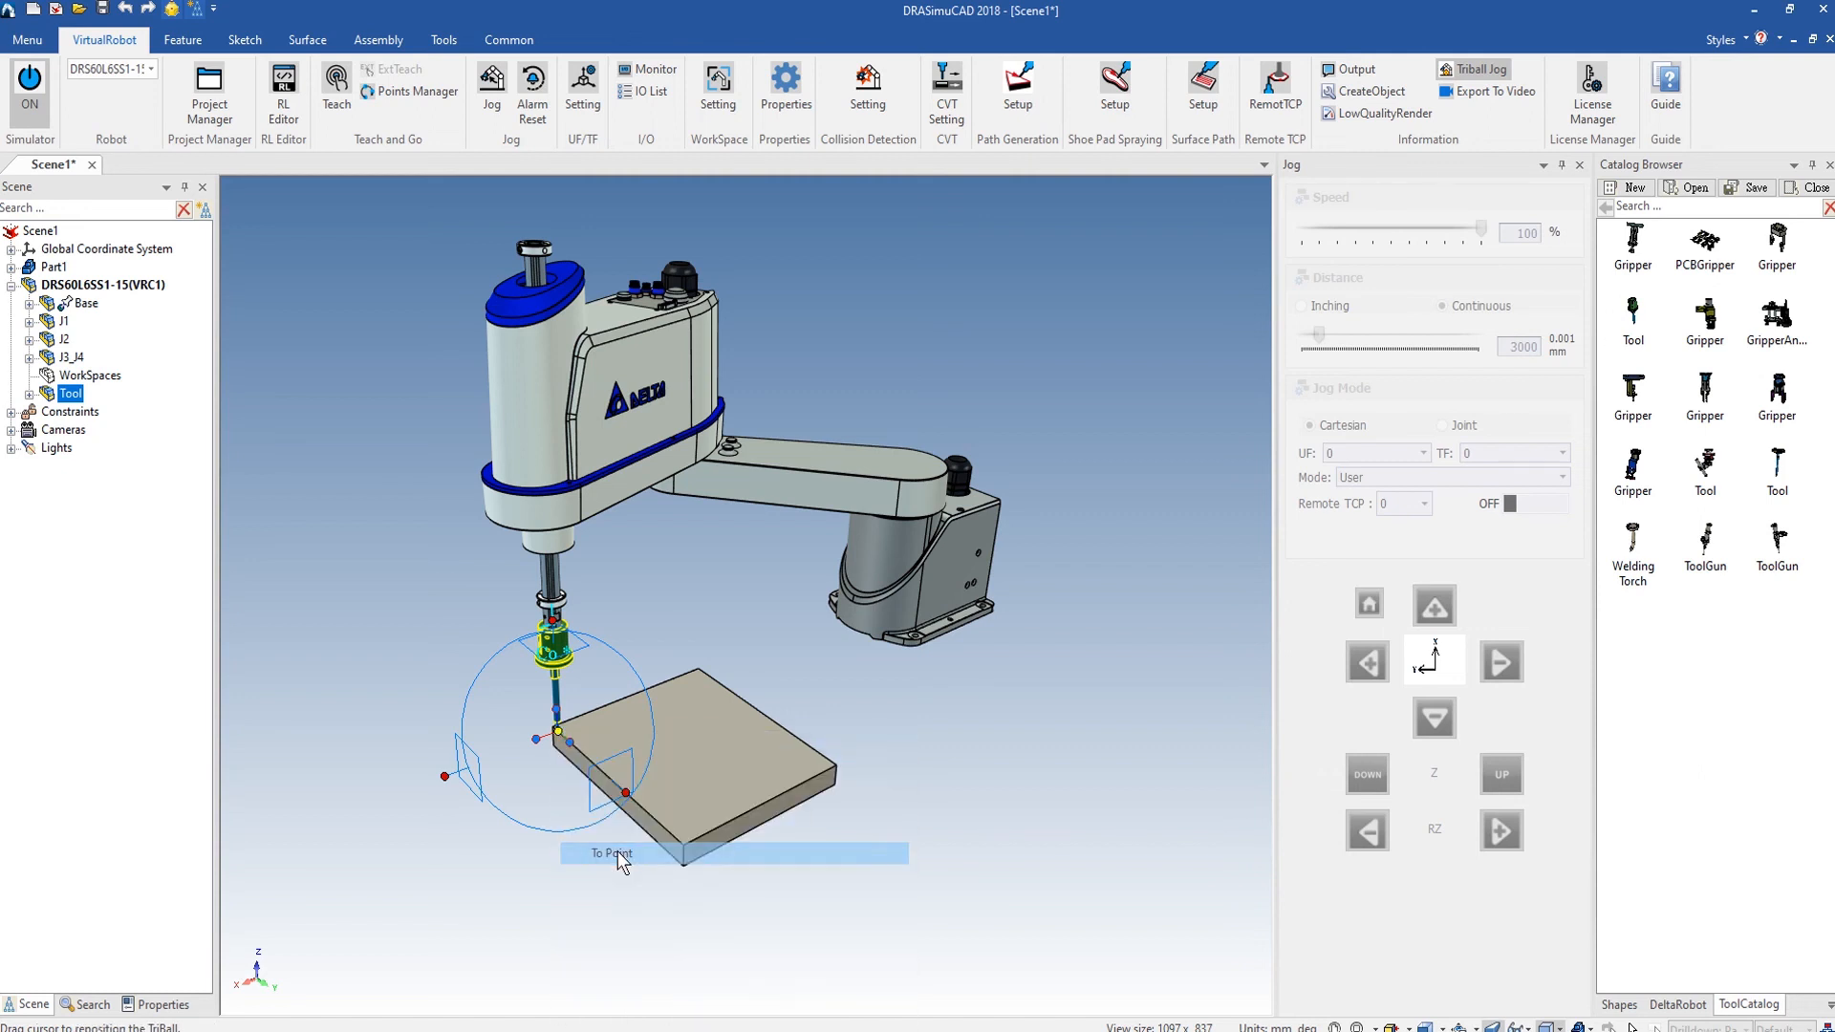
click(698, 668)
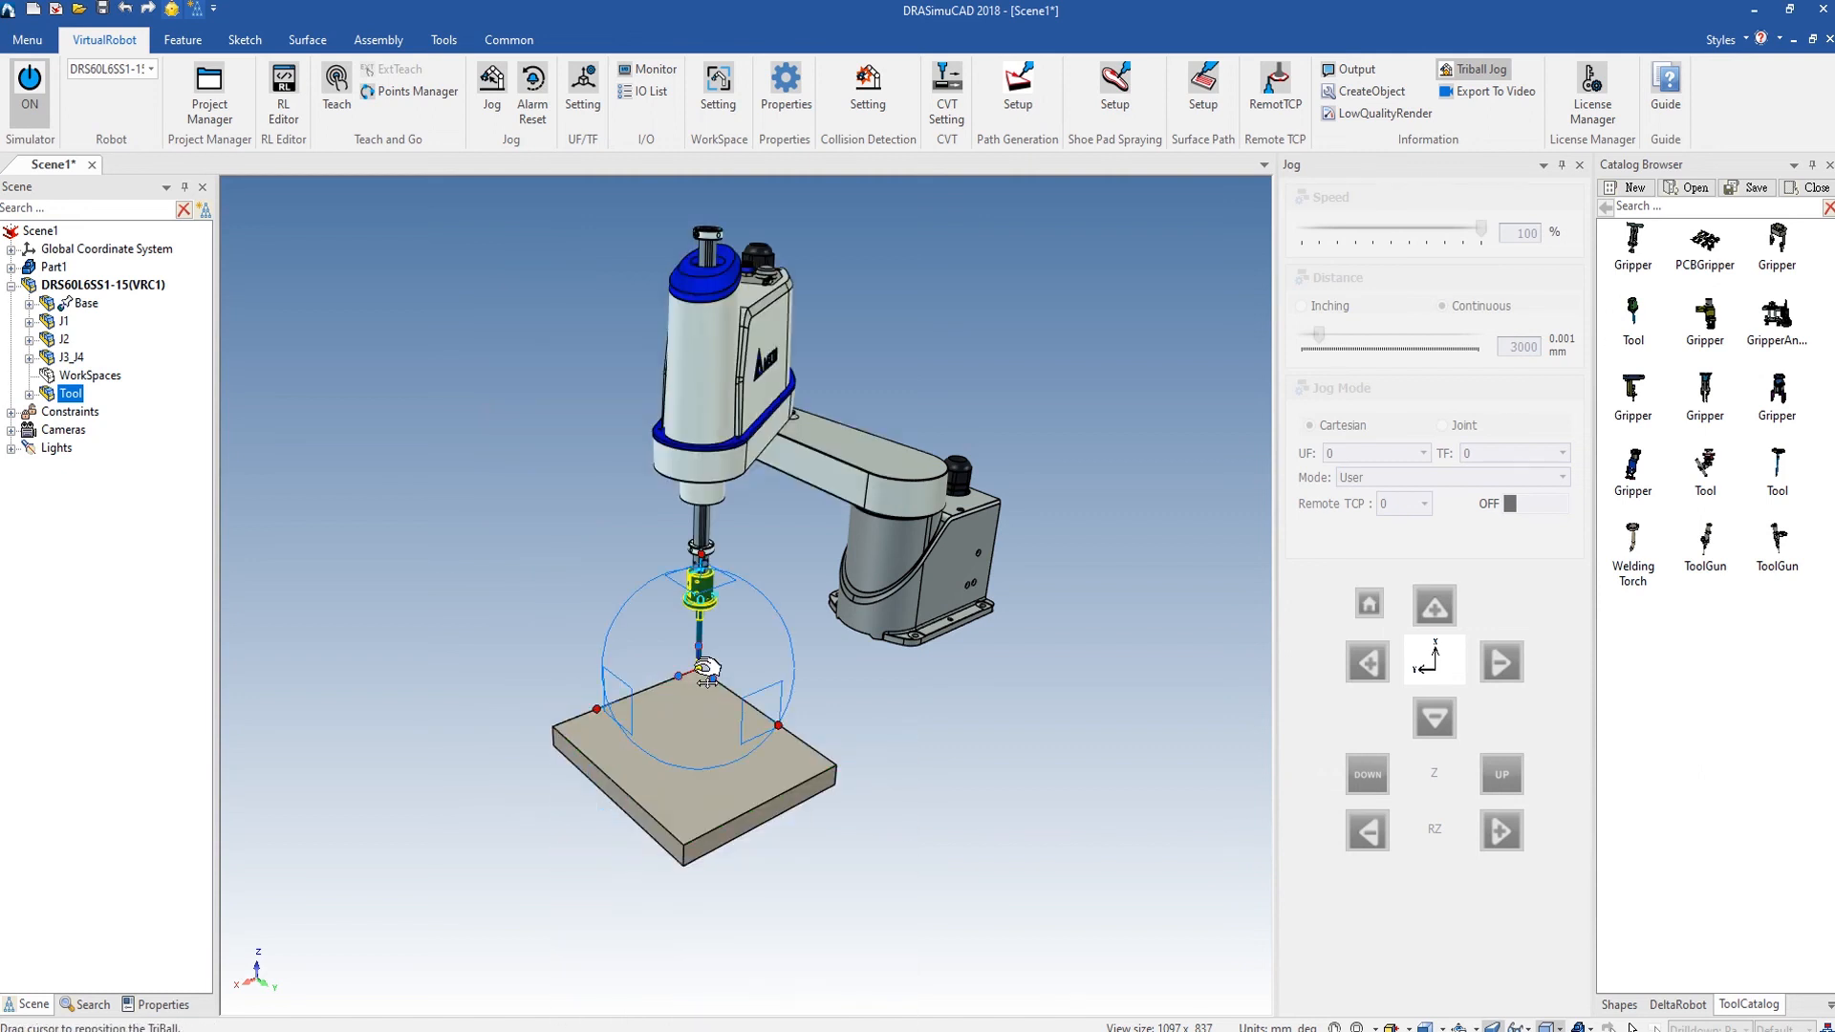
Jog the tool tip to the plate's front top corner with To Point, and exit jogging to check the robot's coordinates.
right_click(707, 668)
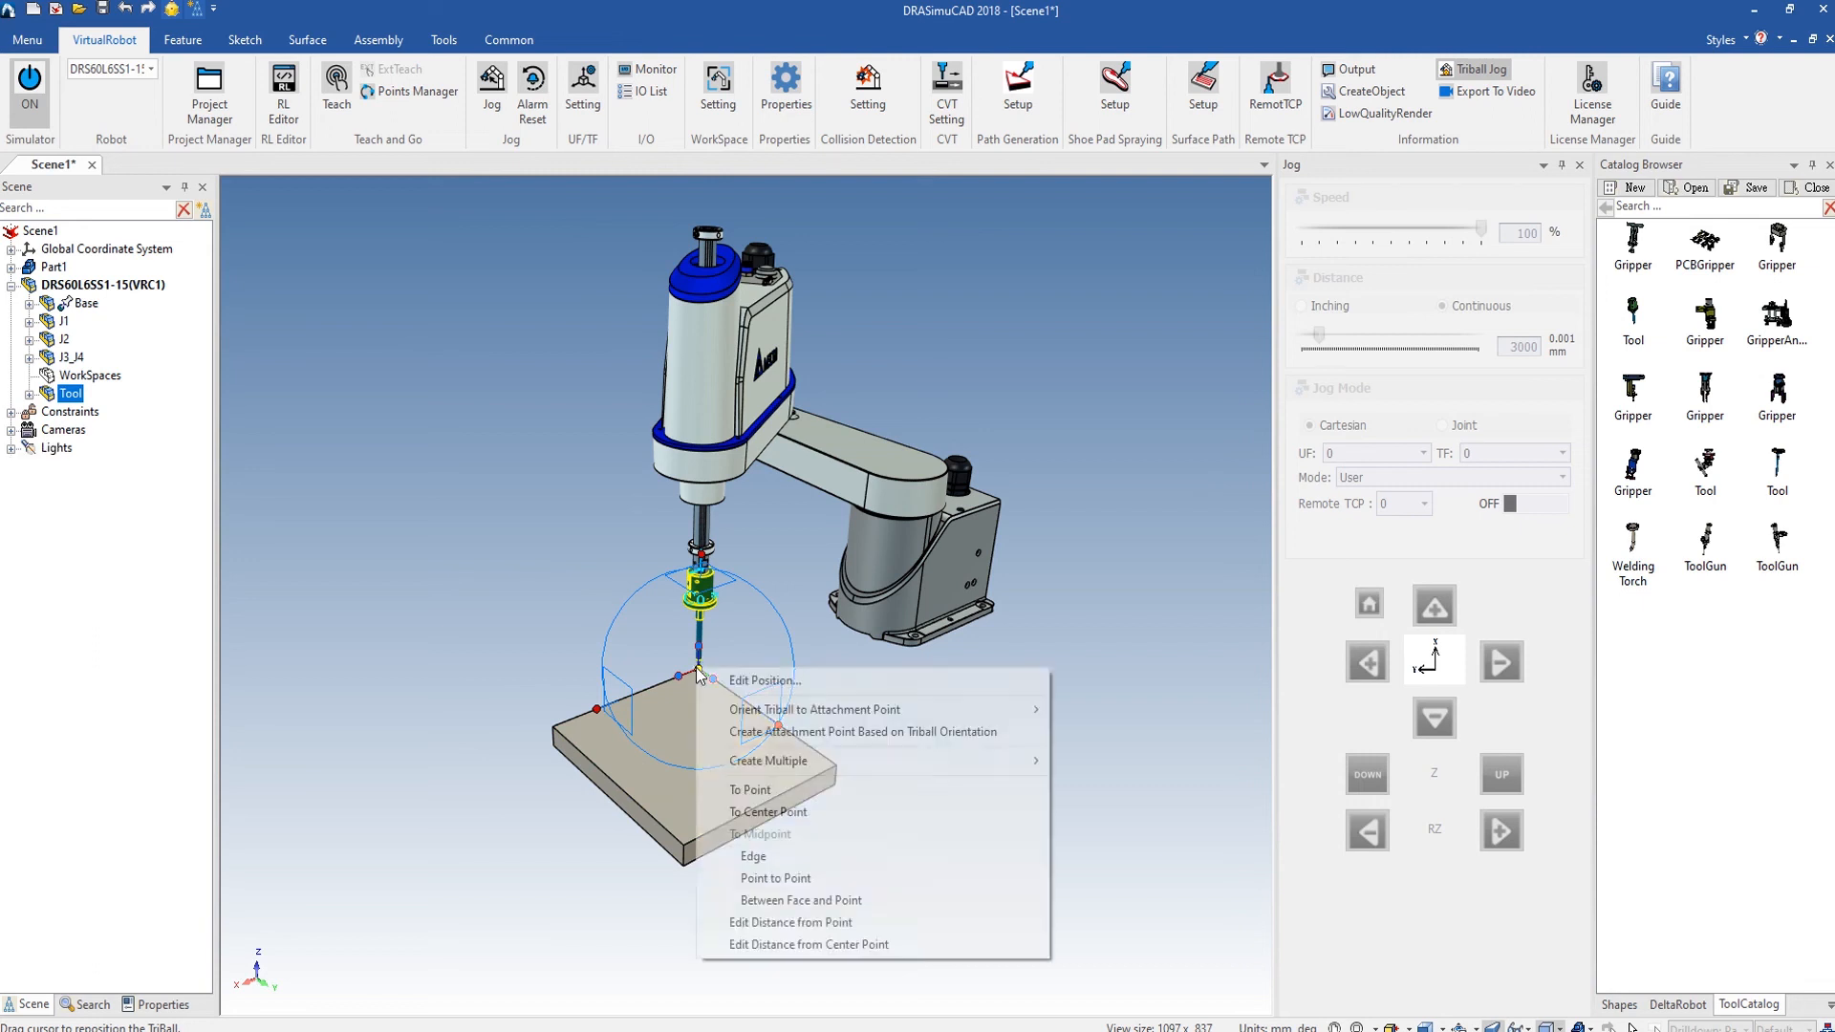
click(753, 786)
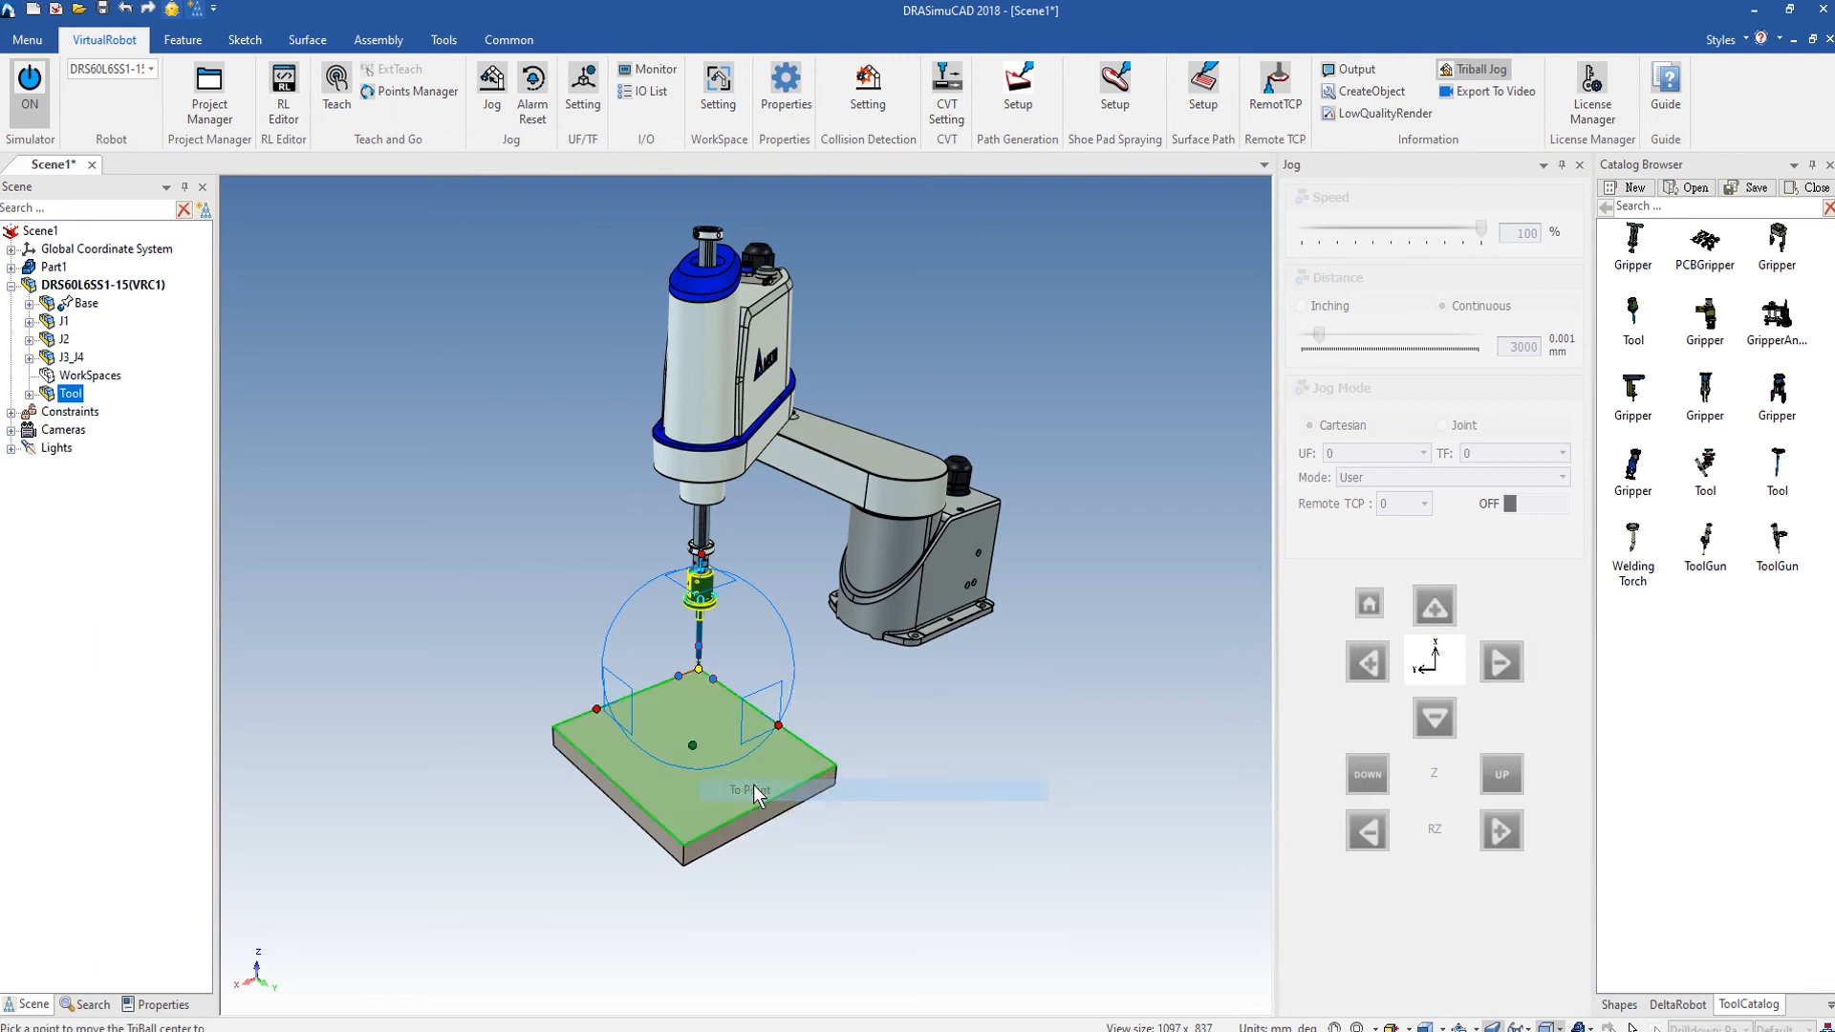
click(685, 846)
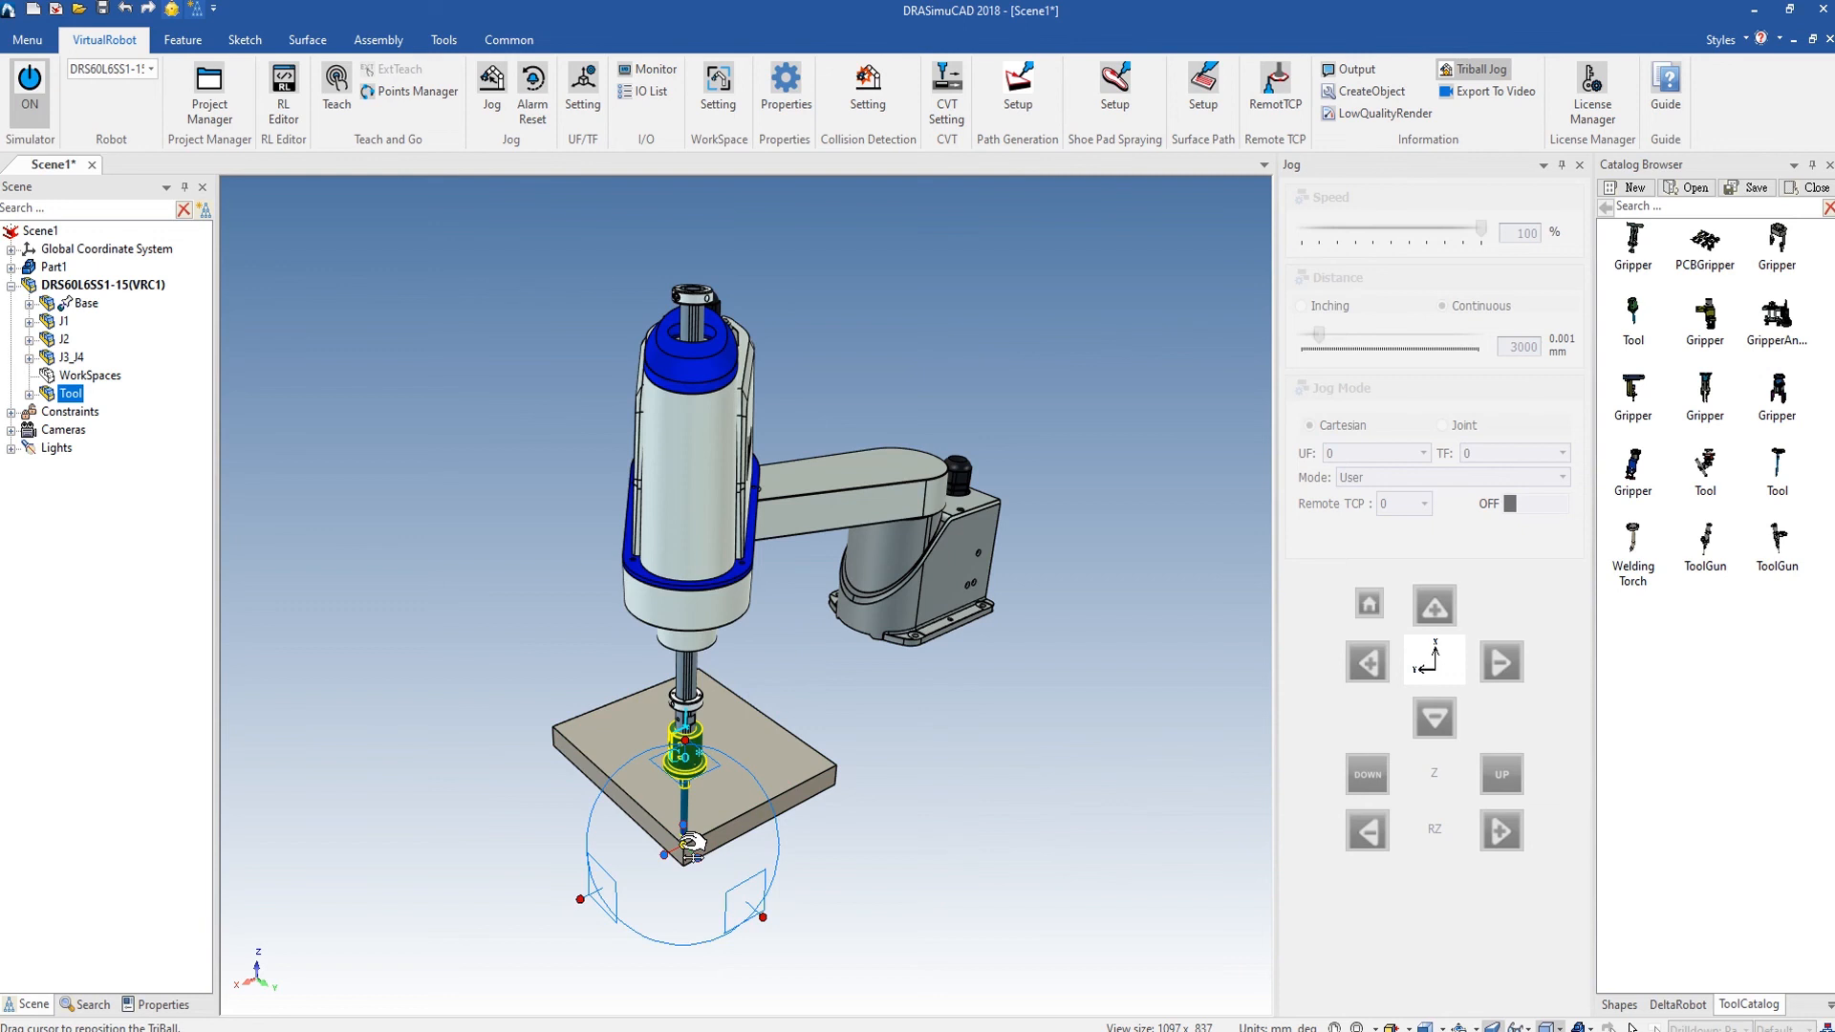
click(173, 11)
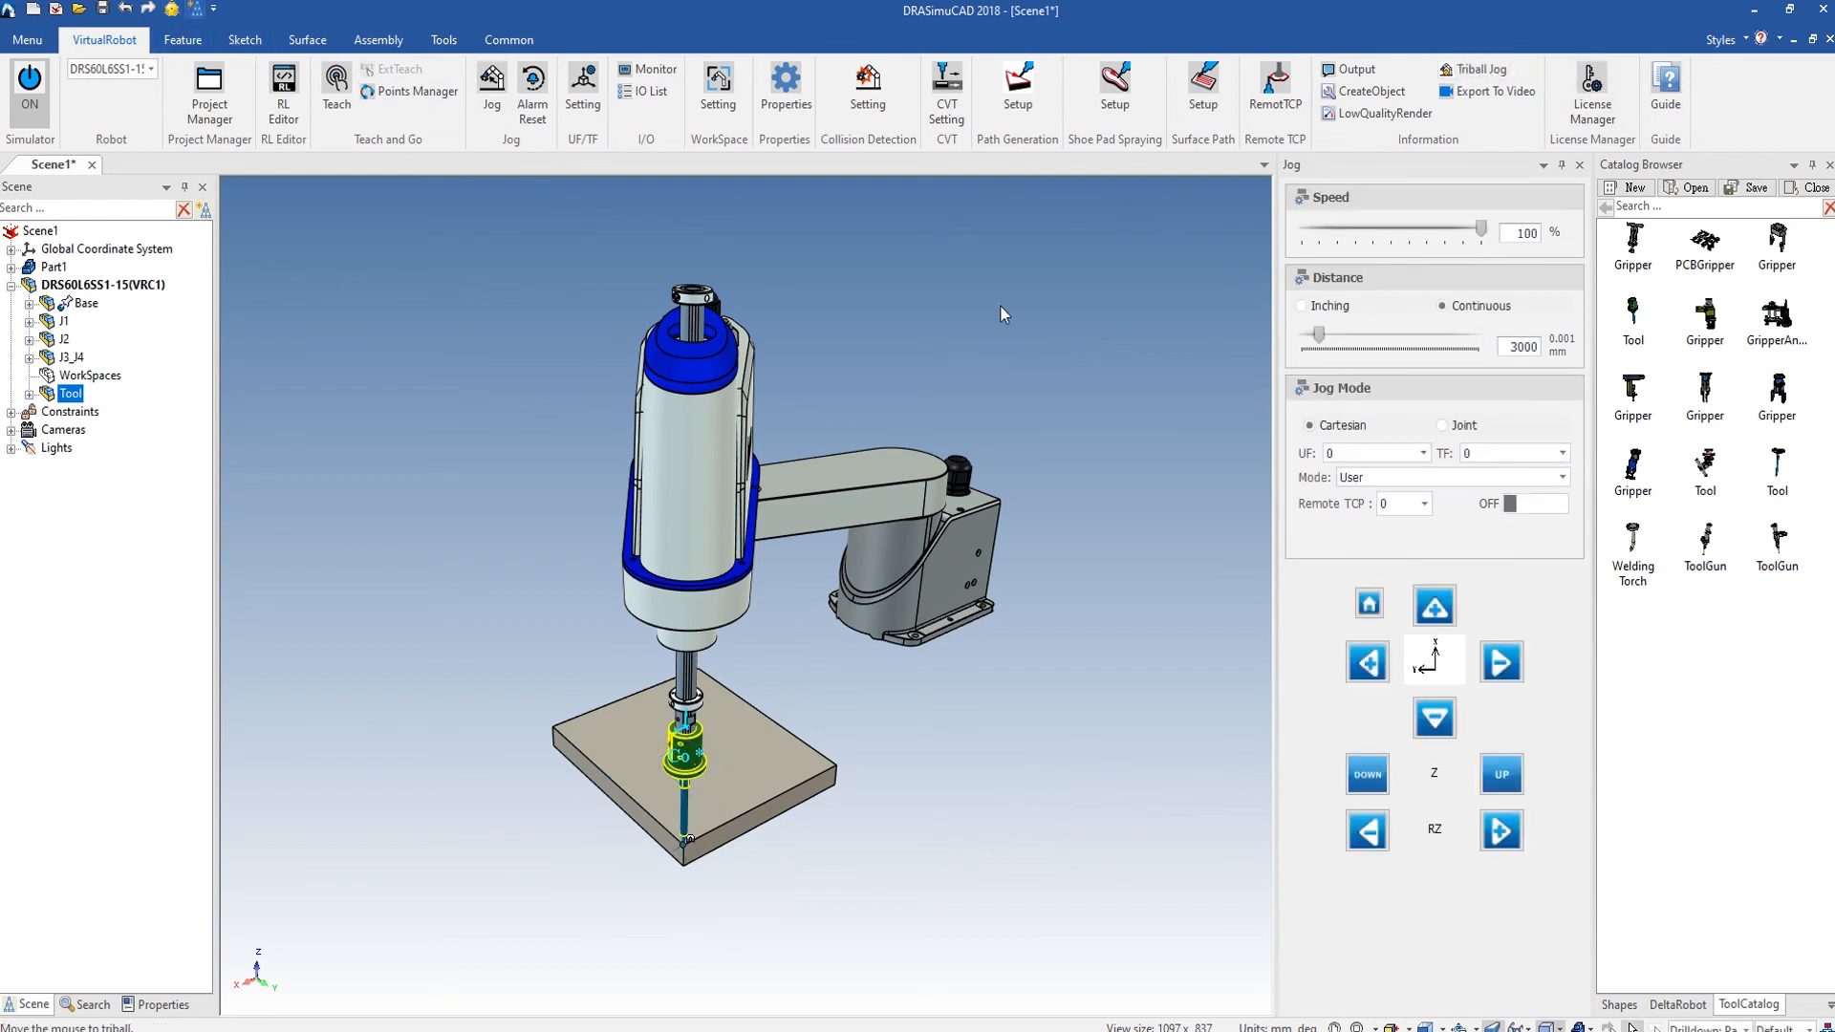
click(717, 471)
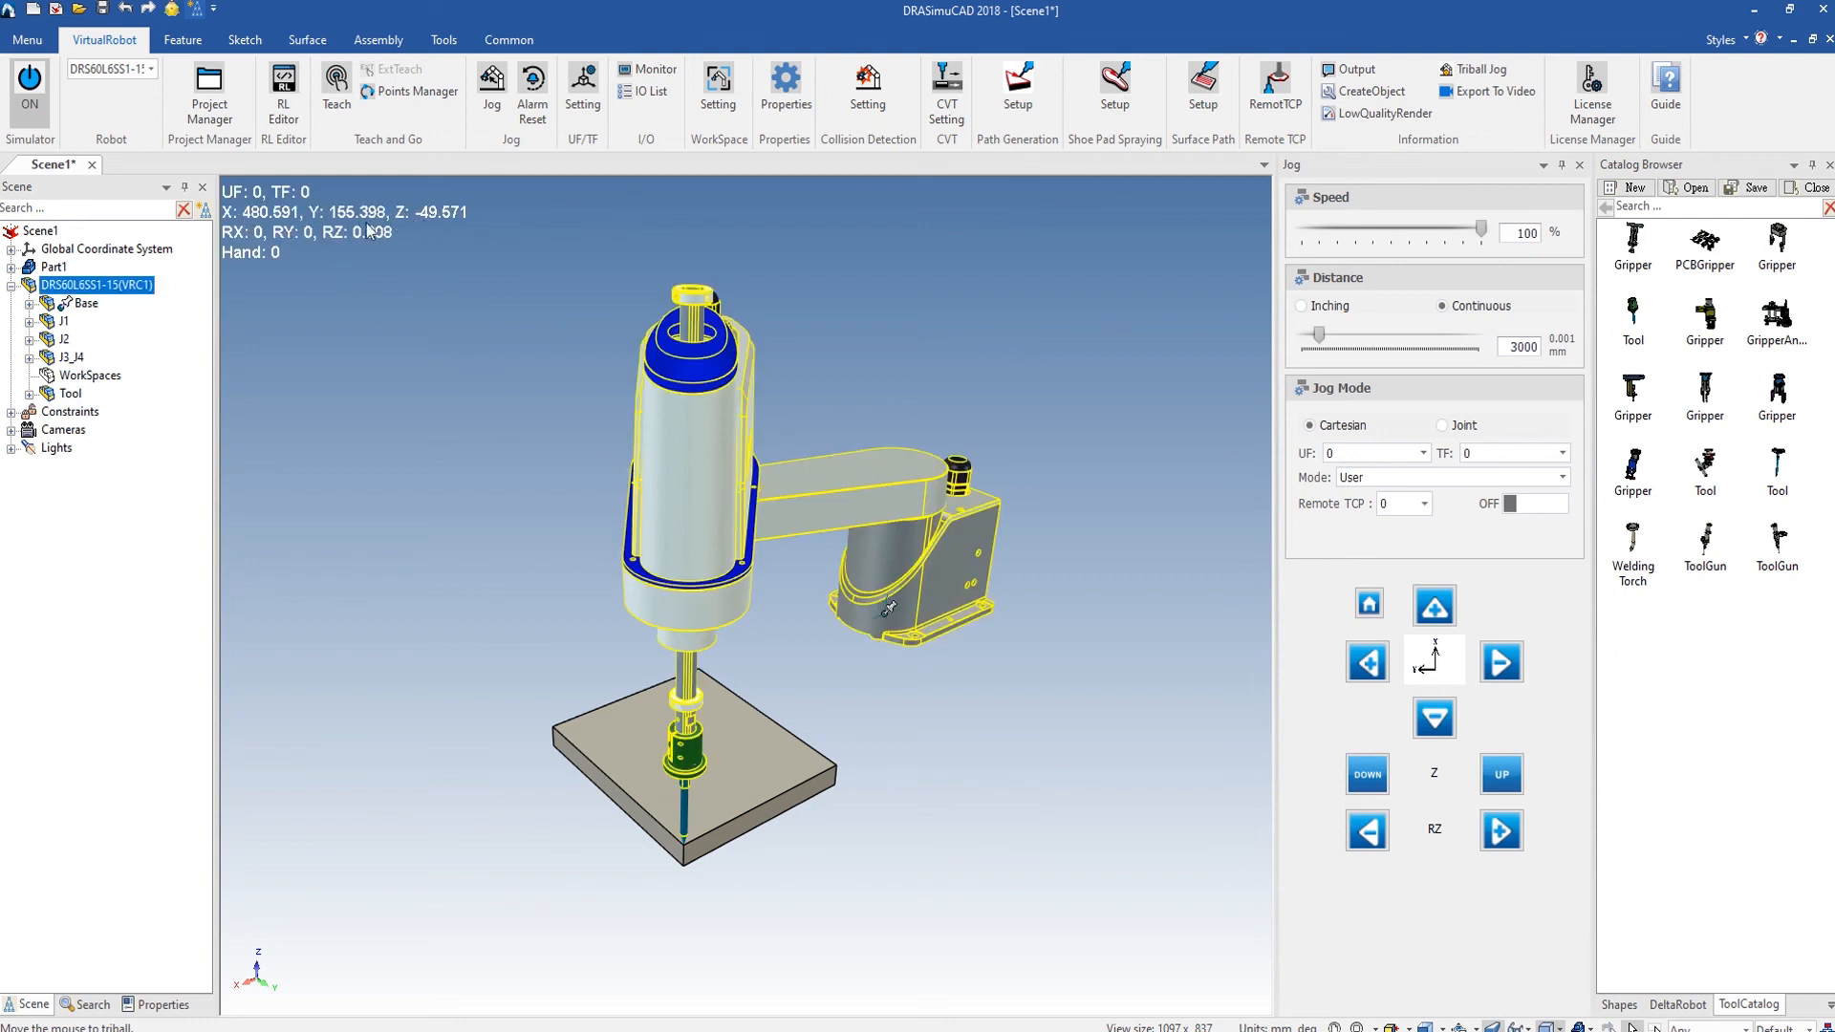
Reactivate the TriBall on the robot's Tool with Triball Jog, and move the tip to the plate's right top corner using To Point.
click(69, 393)
click(172, 10)
click(1477, 69)
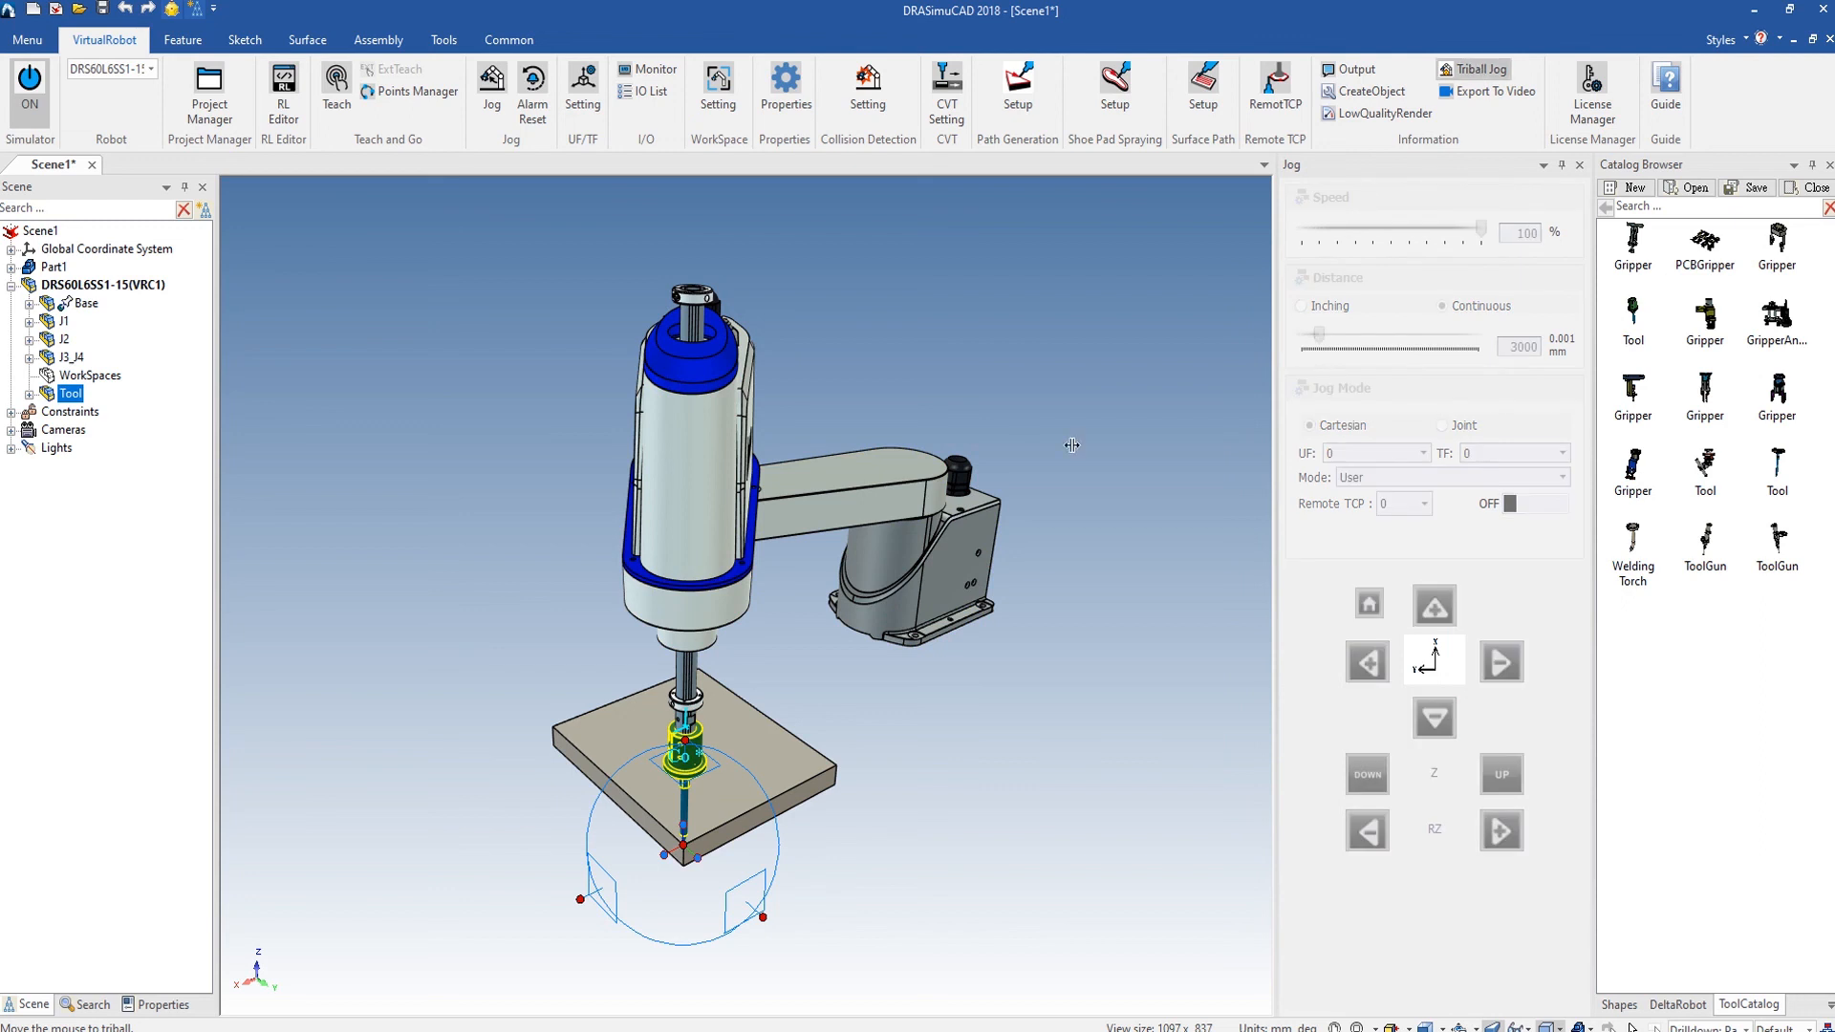
right_click(684, 846)
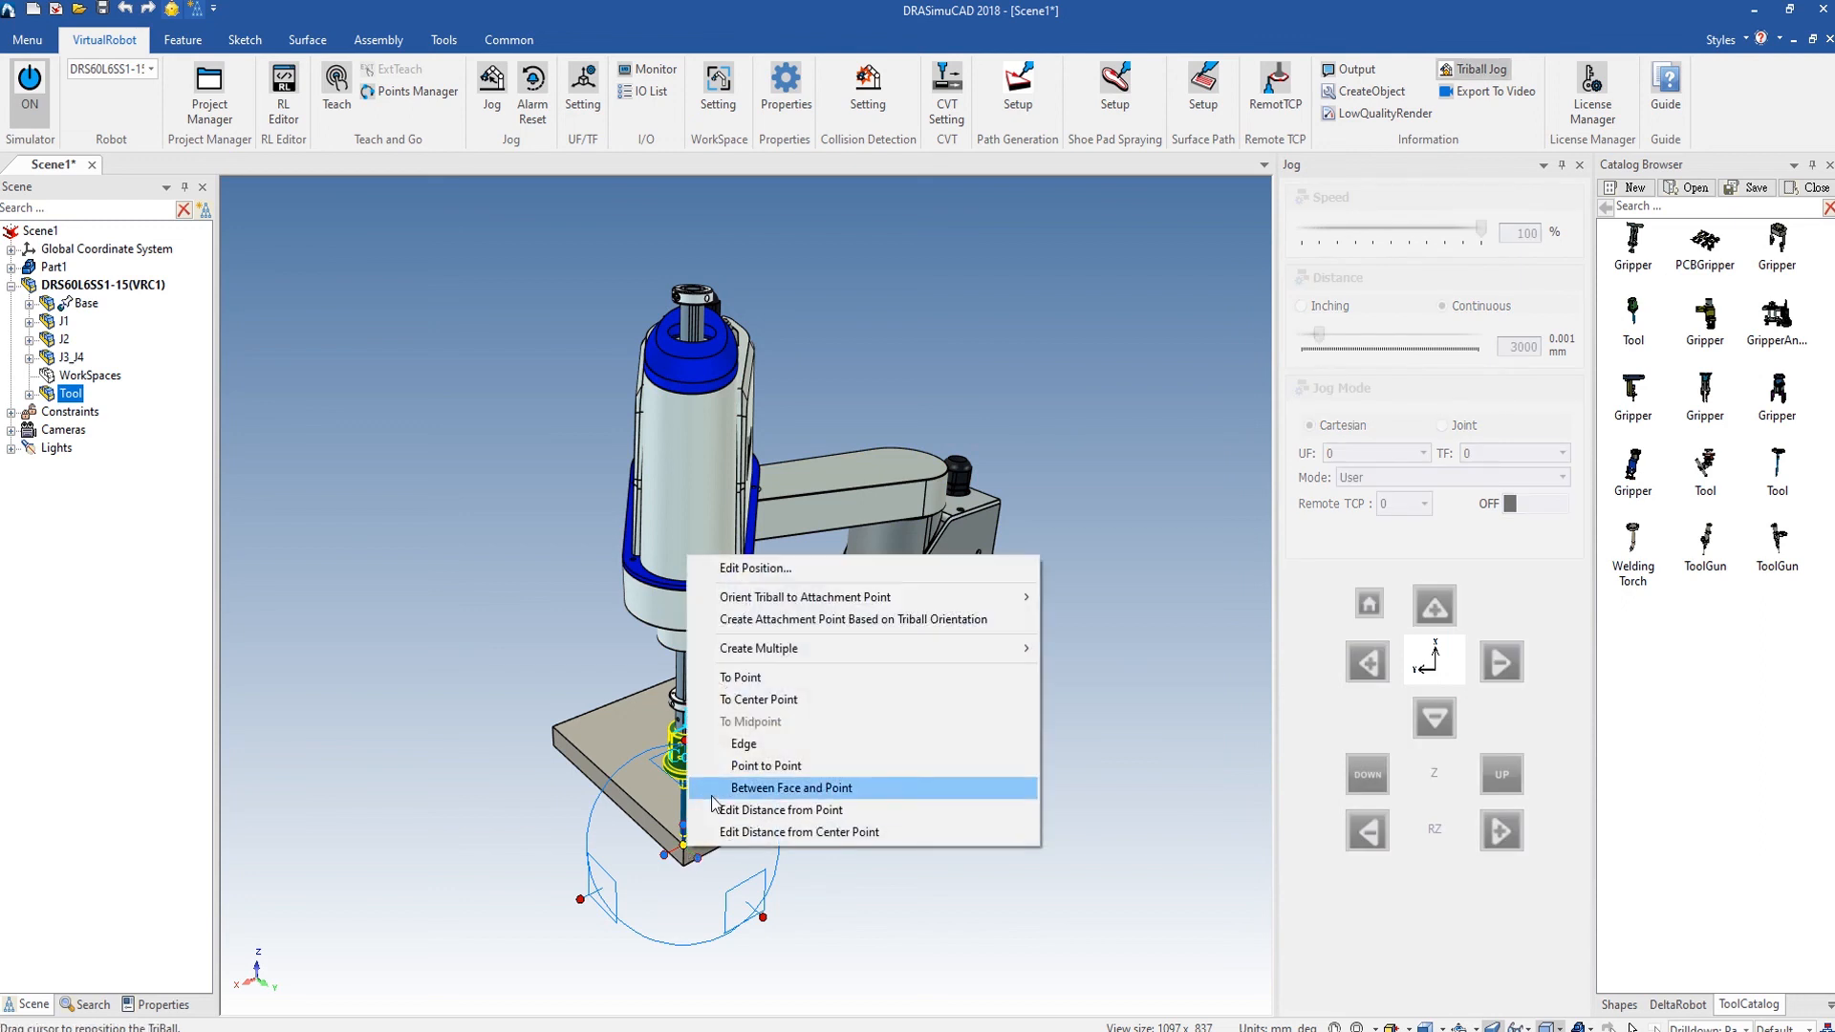
click(744, 684)
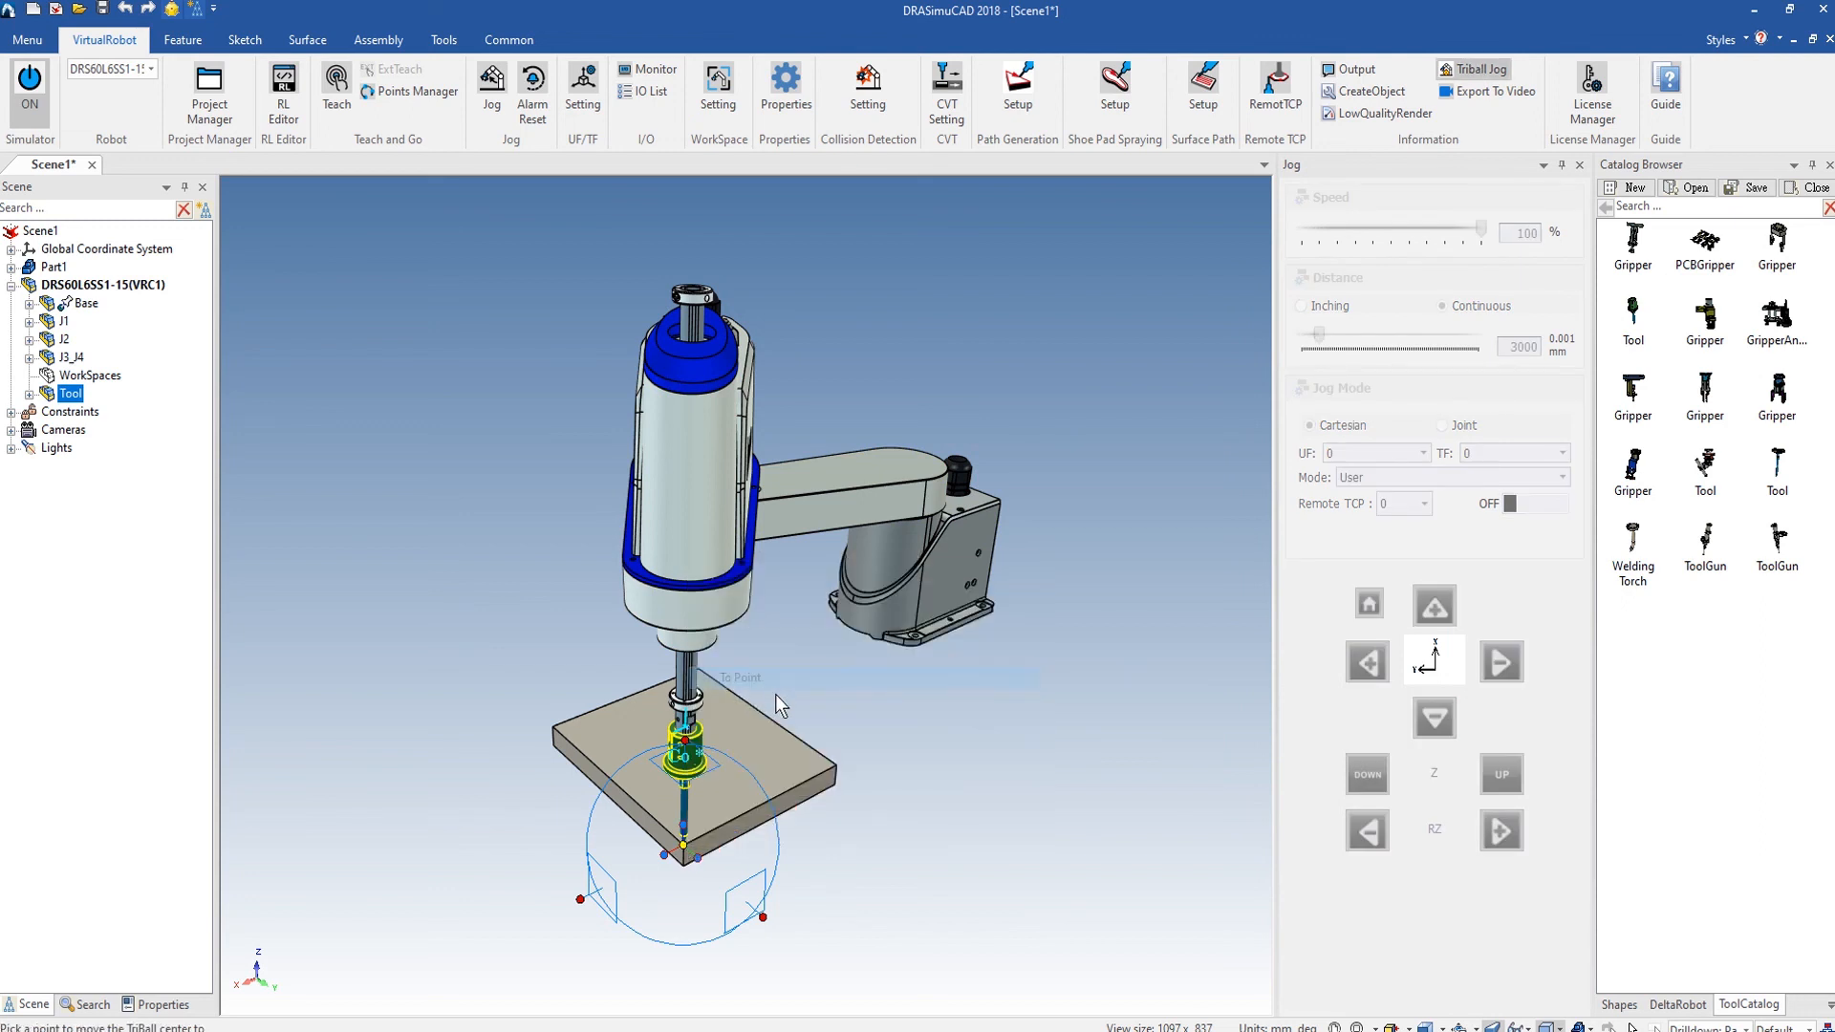
click(837, 768)
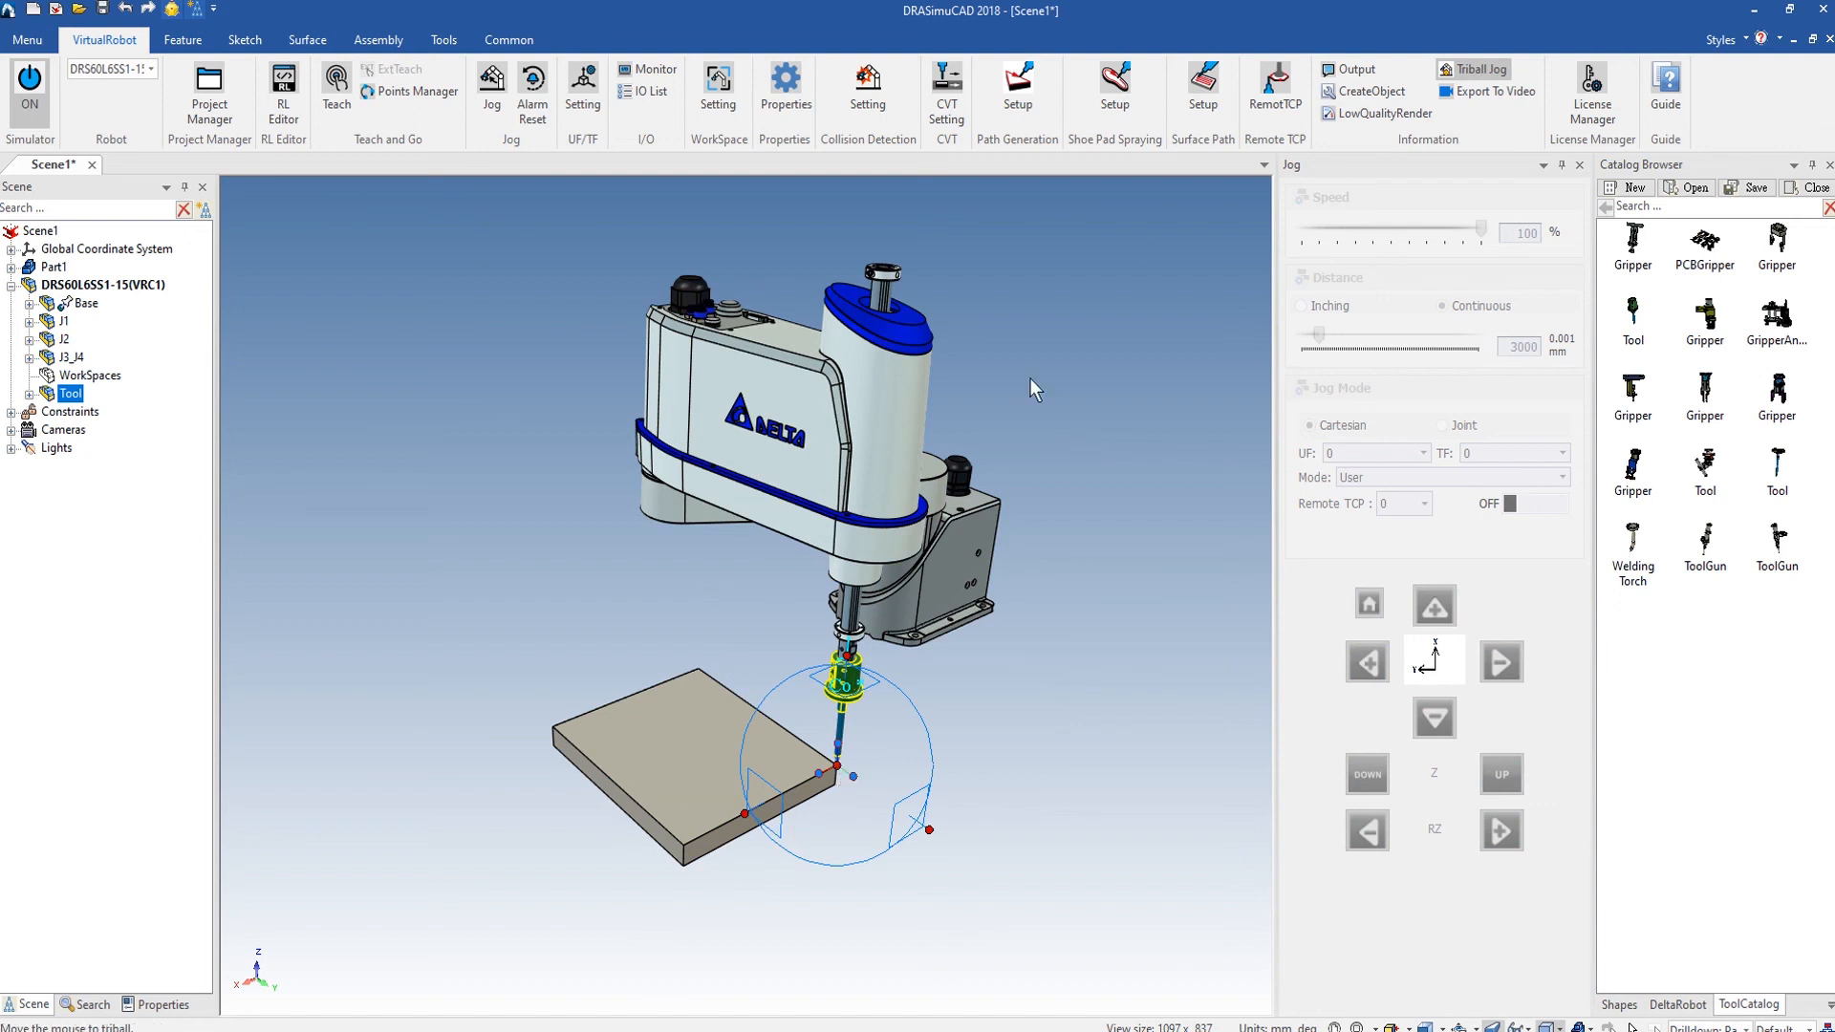
Turn off Triball Jog and the TriBall, check the coordinates of the whole robot, and clear the selection.
click(1472, 69)
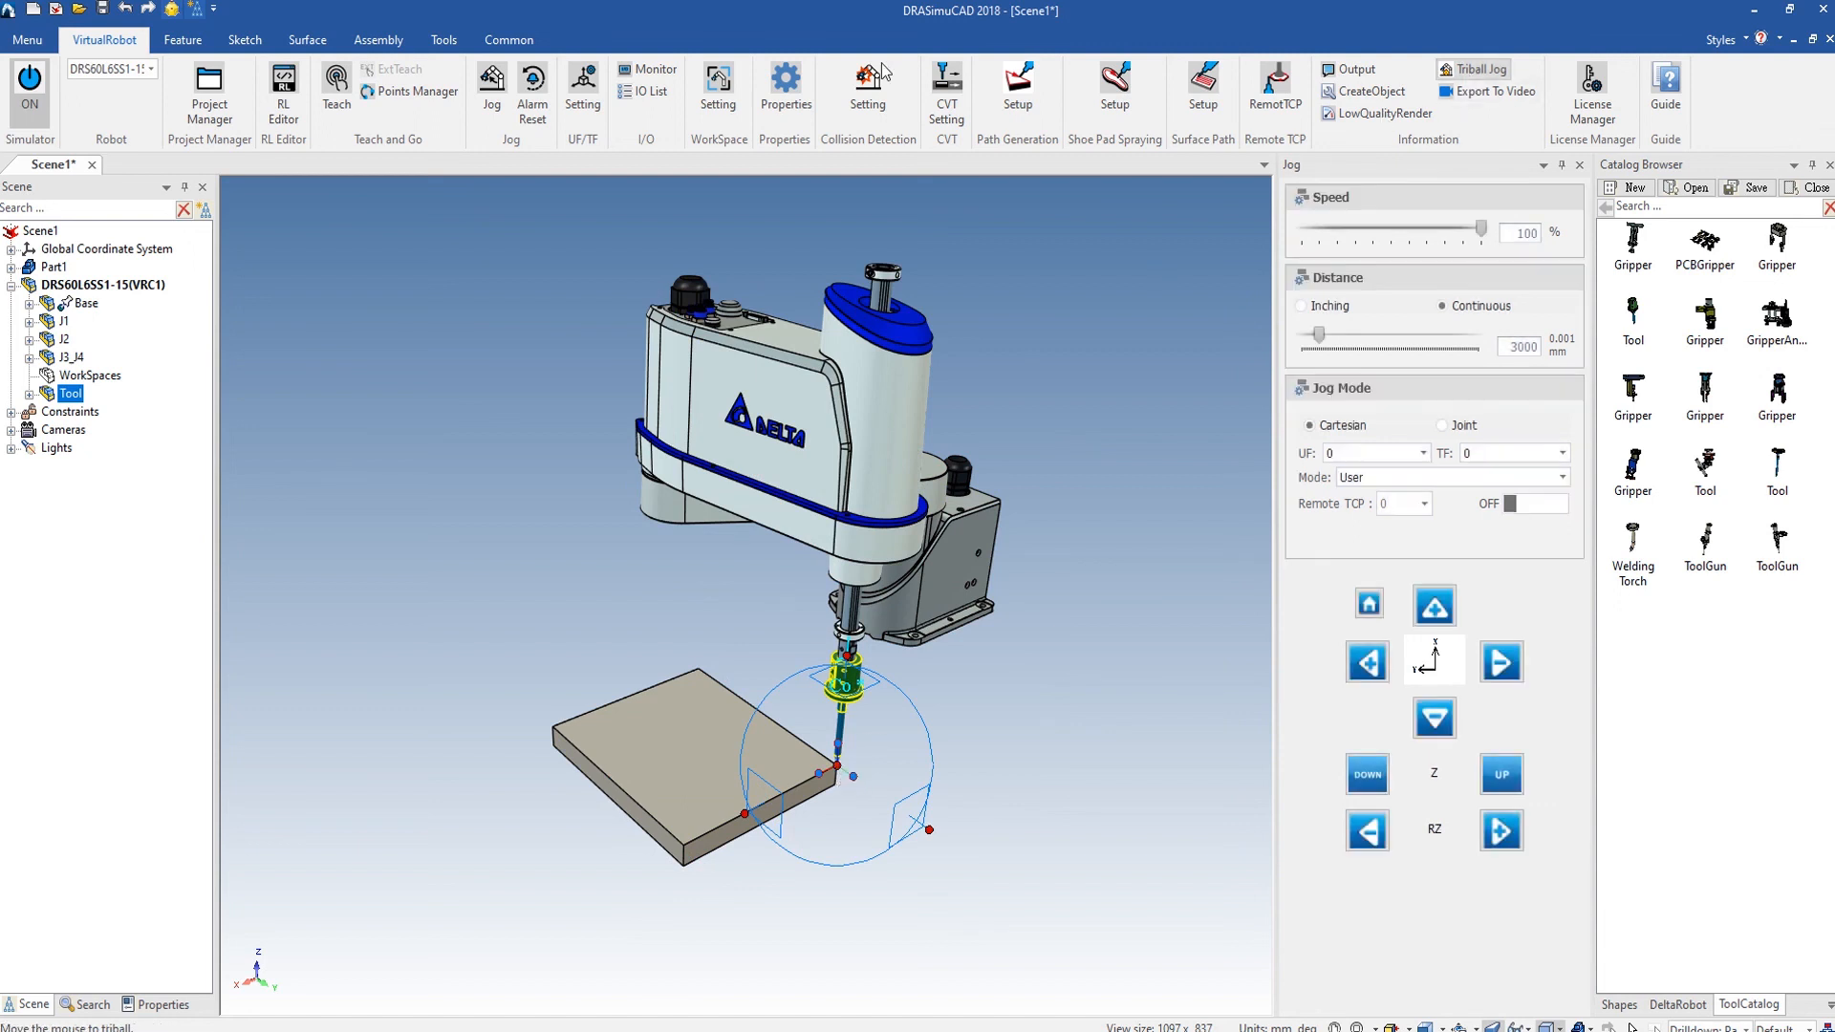
click(172, 10)
click(375, 403)
click(784, 455)
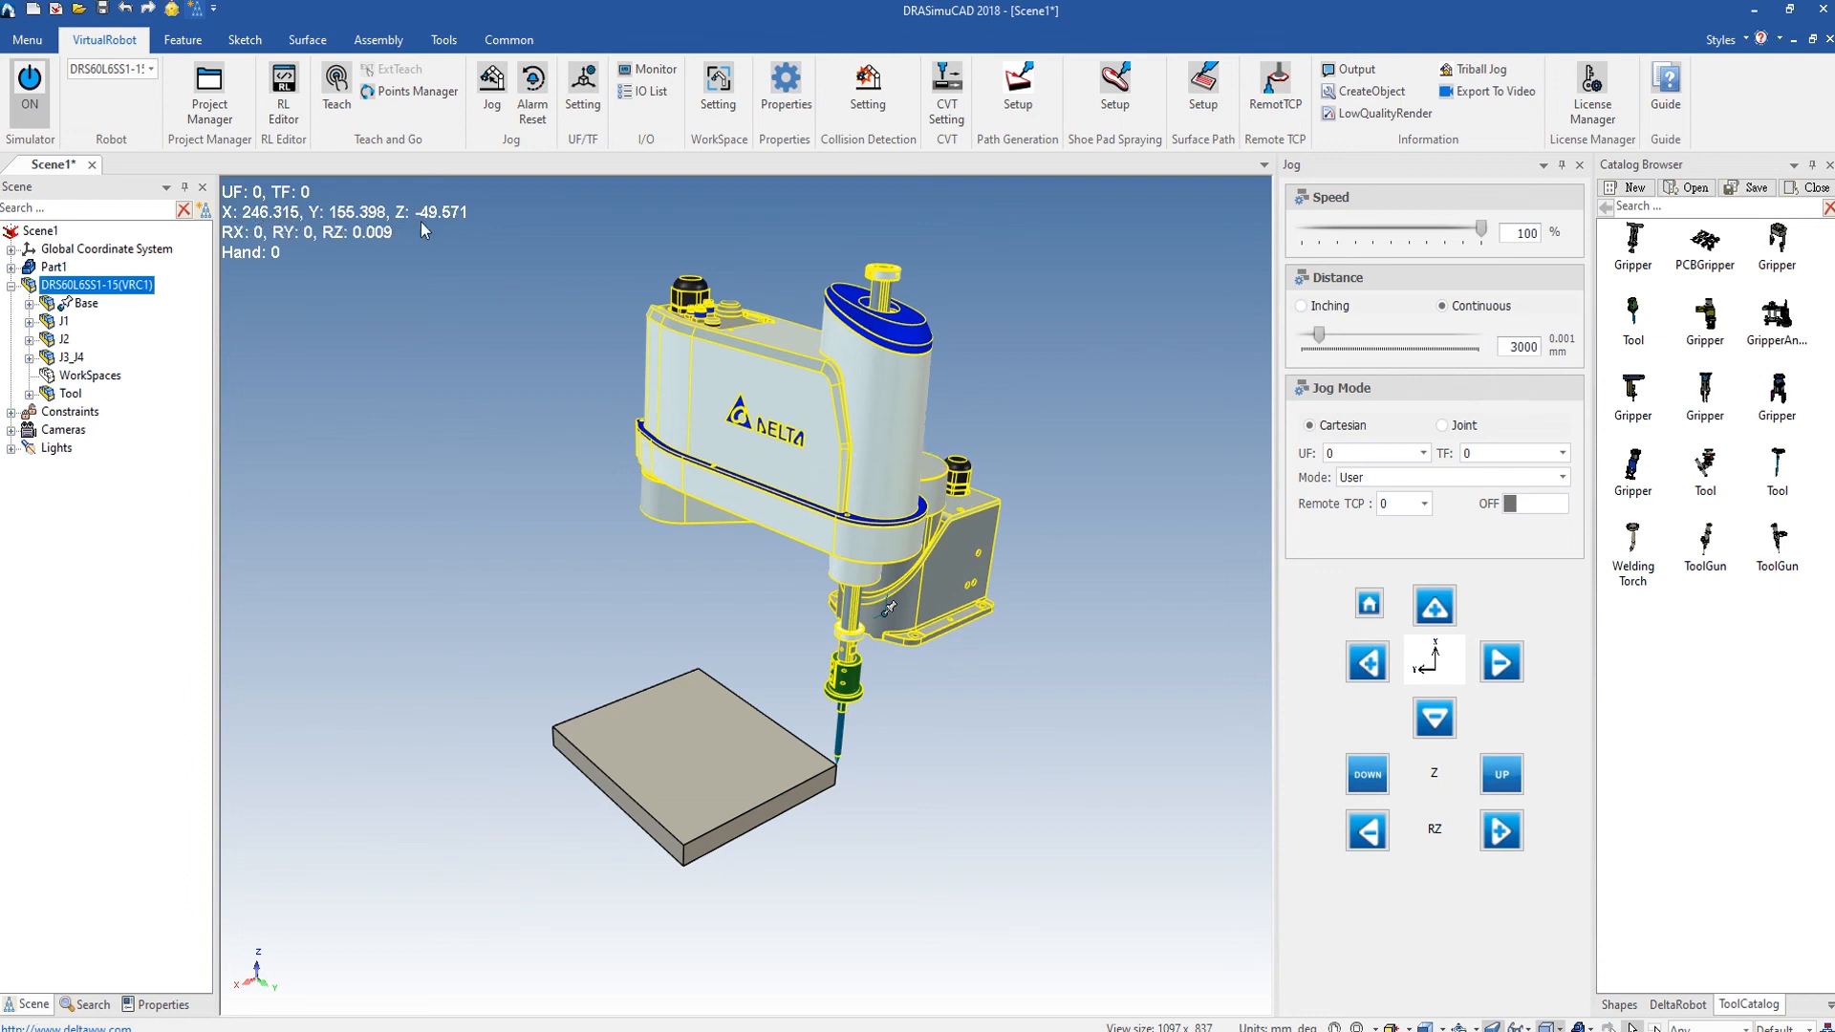
click(430, 410)
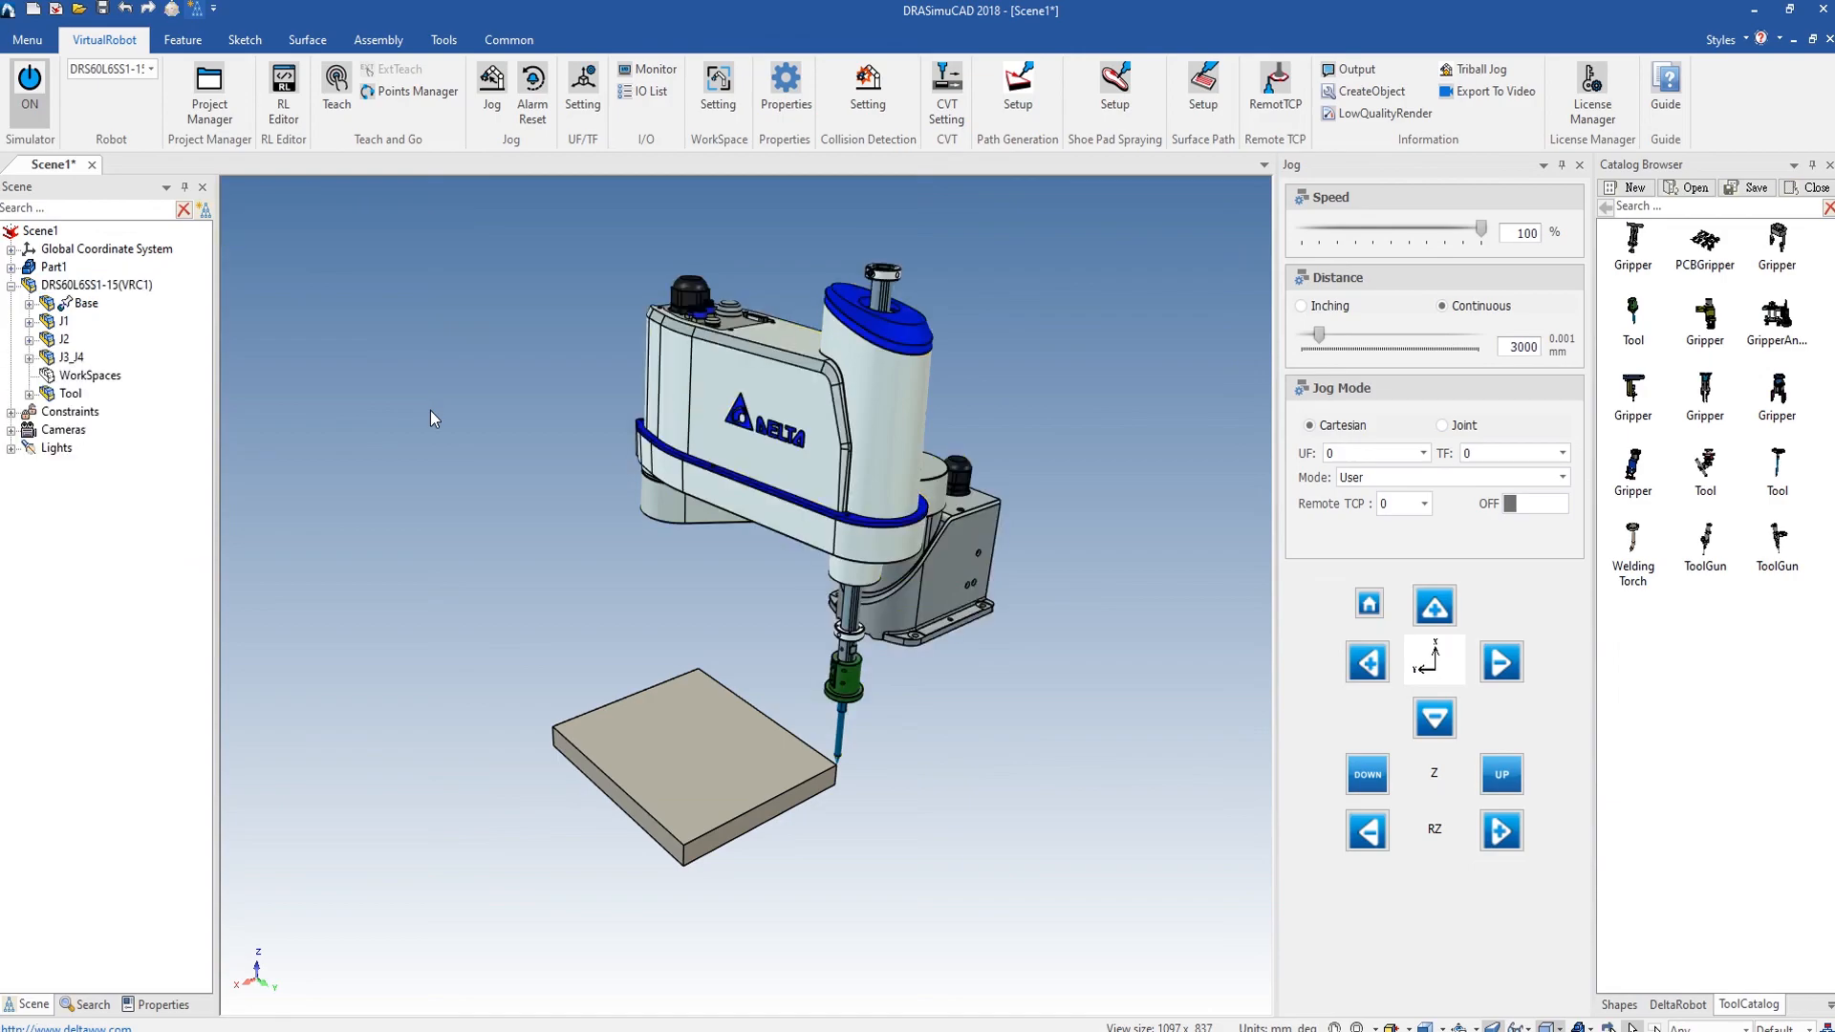